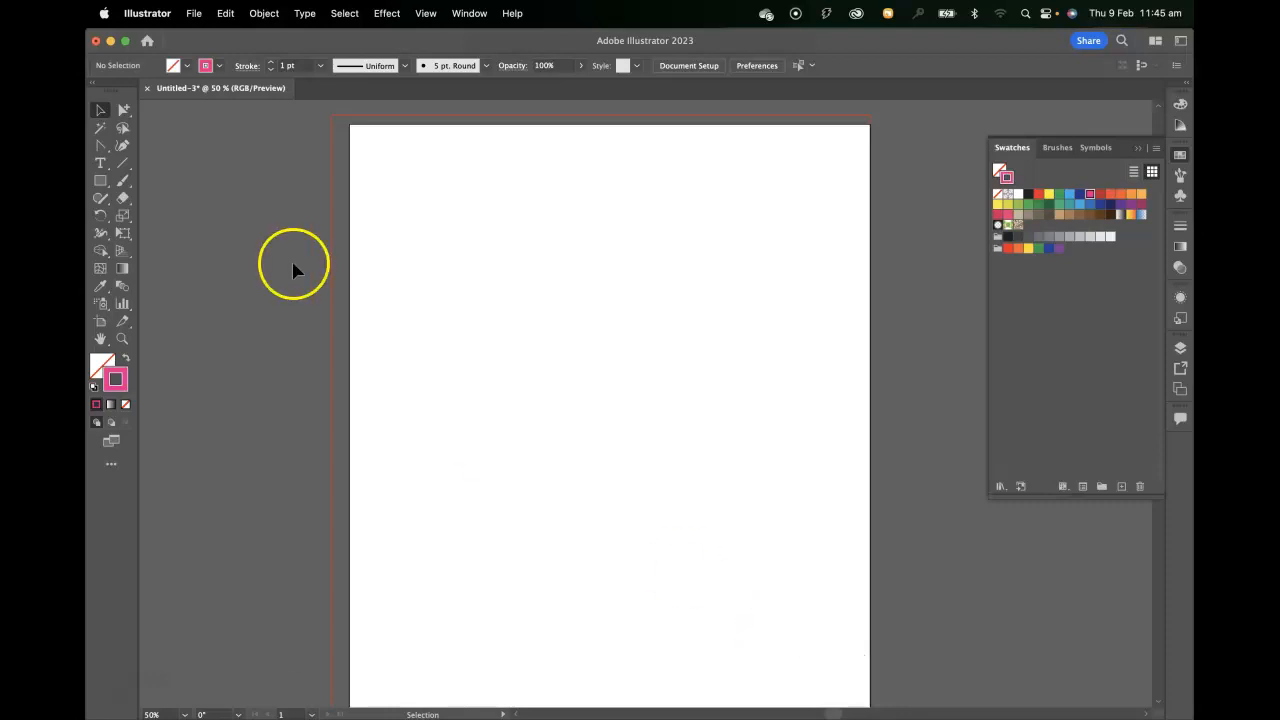
Step: Draw a small circle in the left half of the artboard with a pink fill and no stroke
drag(100, 181, 191, 215)
drag(412, 315, 452, 372)
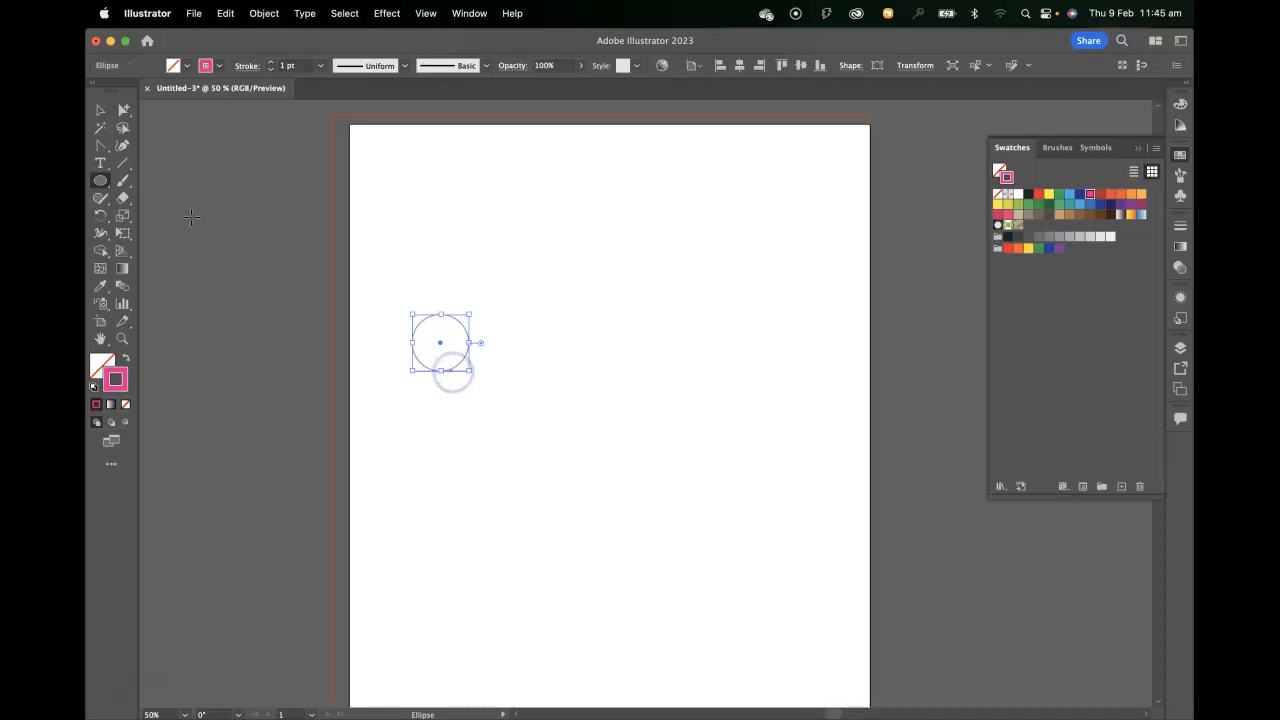
click(125, 358)
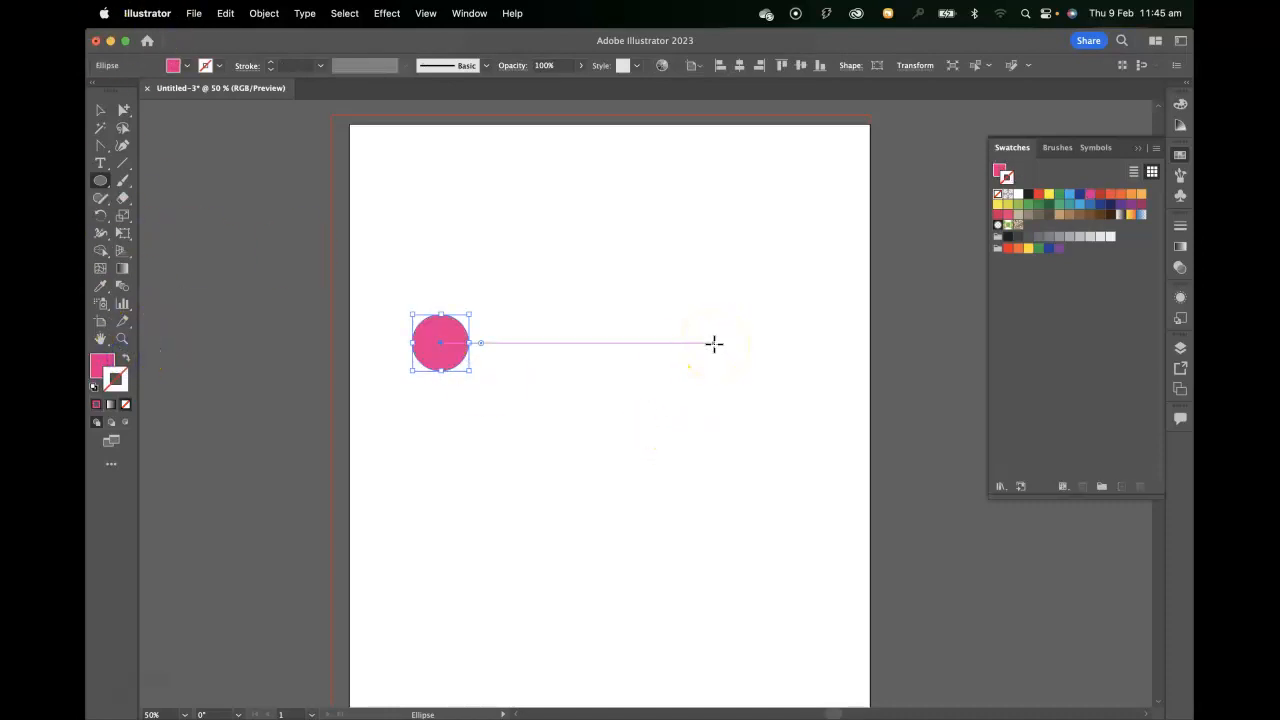
Step: Draw a larger circle about 45 mm wide, level with the pink one on its right, and fill it orange without a stroke
drag(714, 344, 736, 383)
key(super+1)
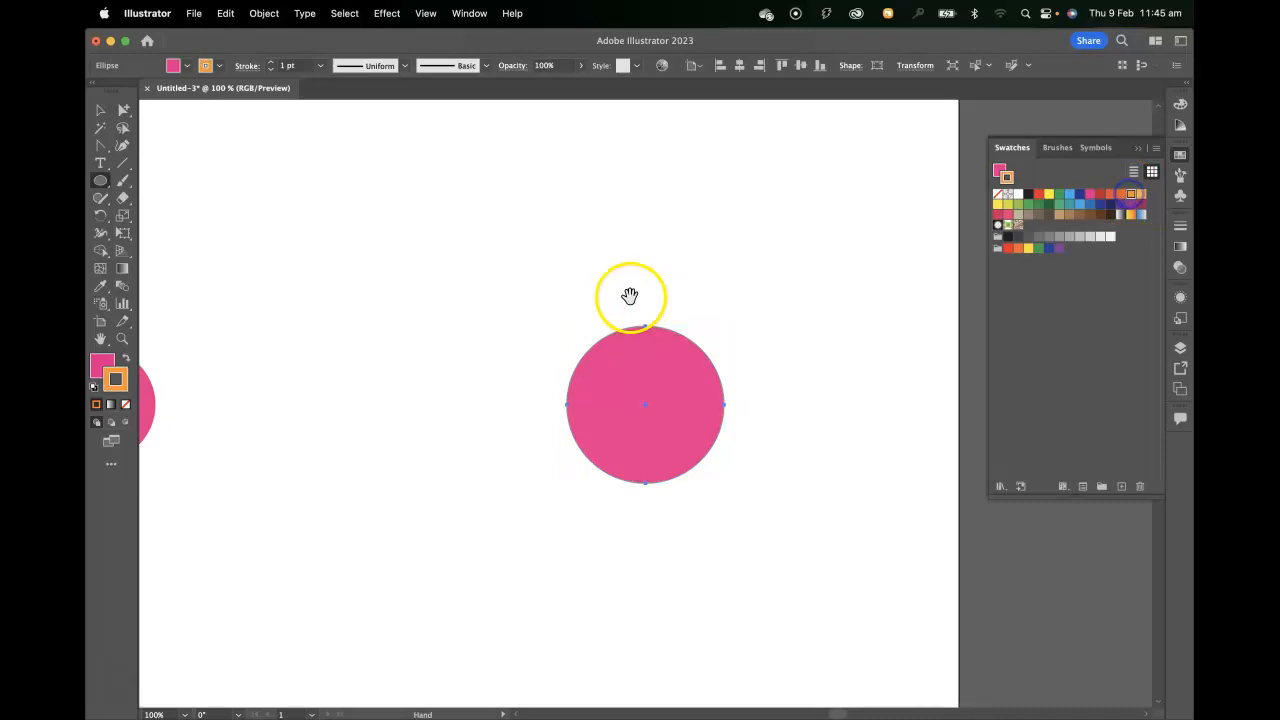
click(103, 363)
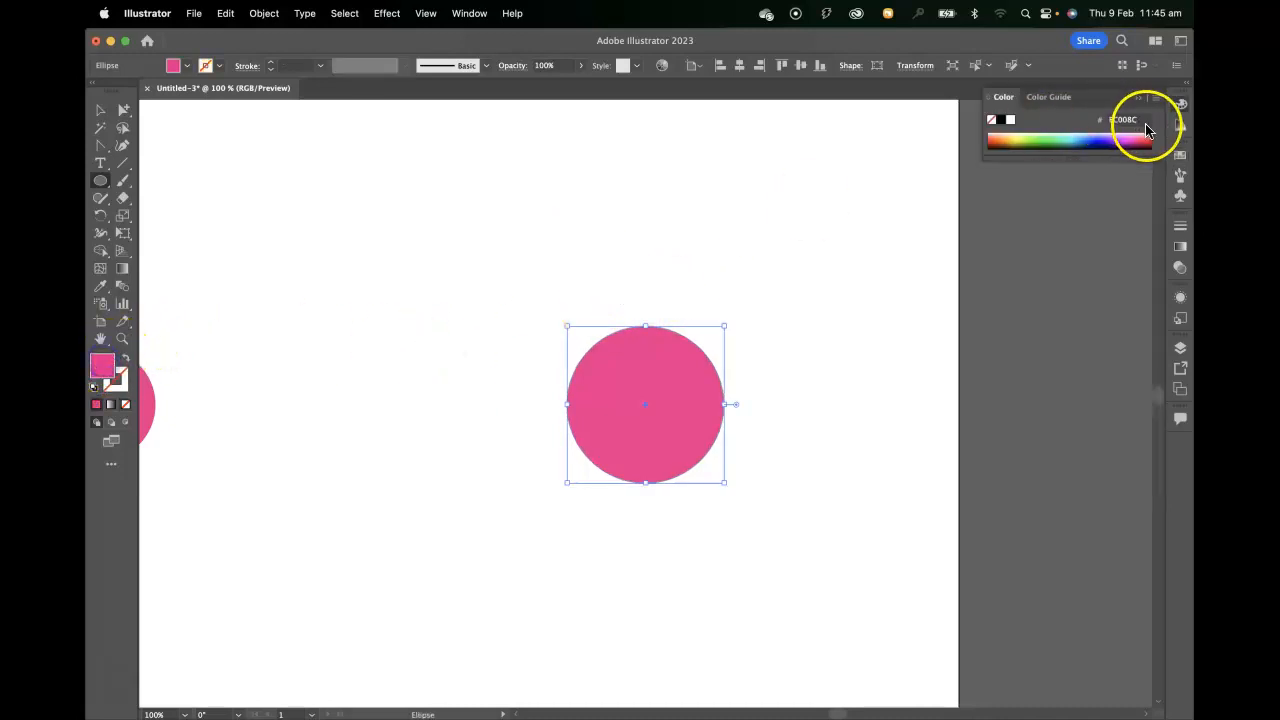
click(1179, 155)
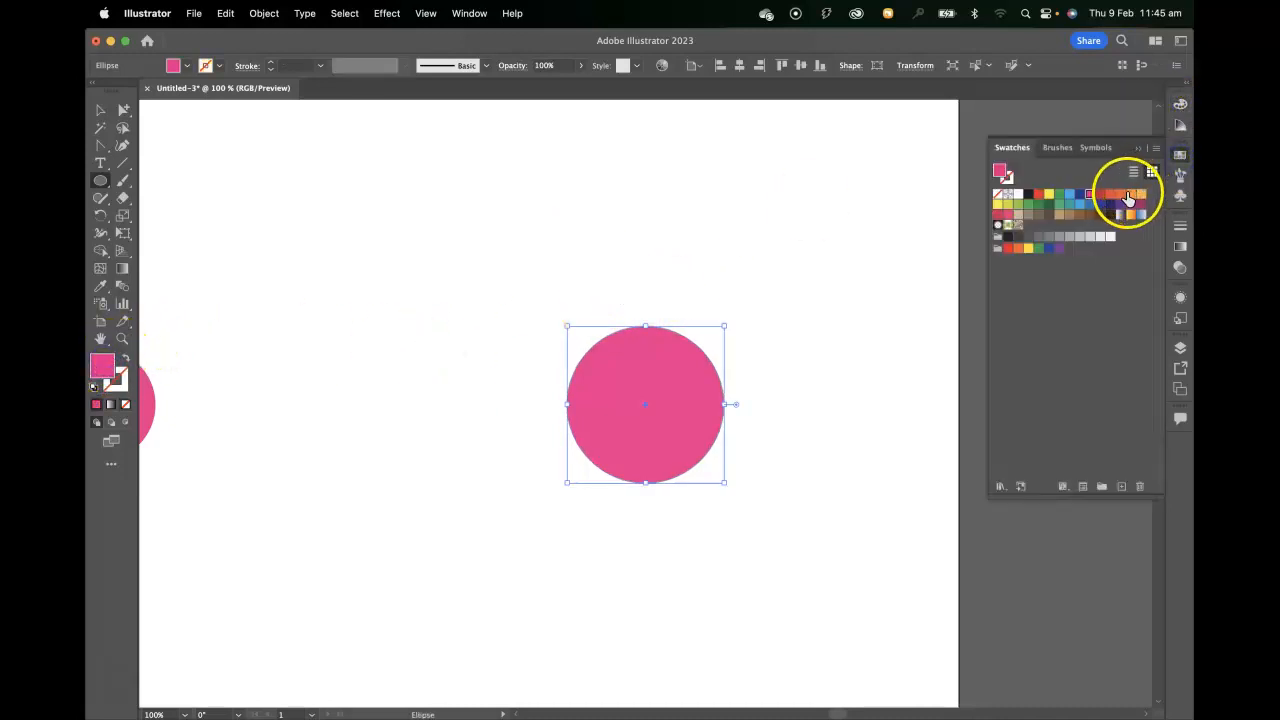
click(1130, 193)
drag(560, 237, 684, 251)
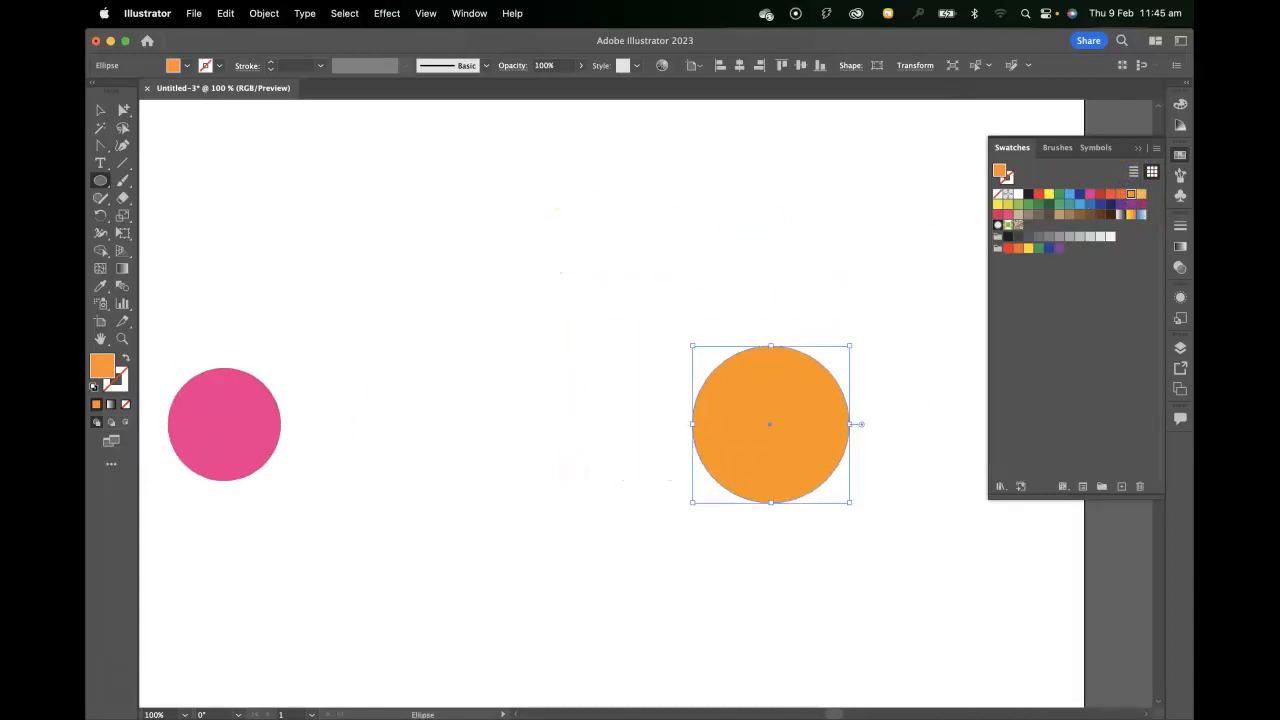
click(1180, 155)
drag(803, 250, 849, 231)
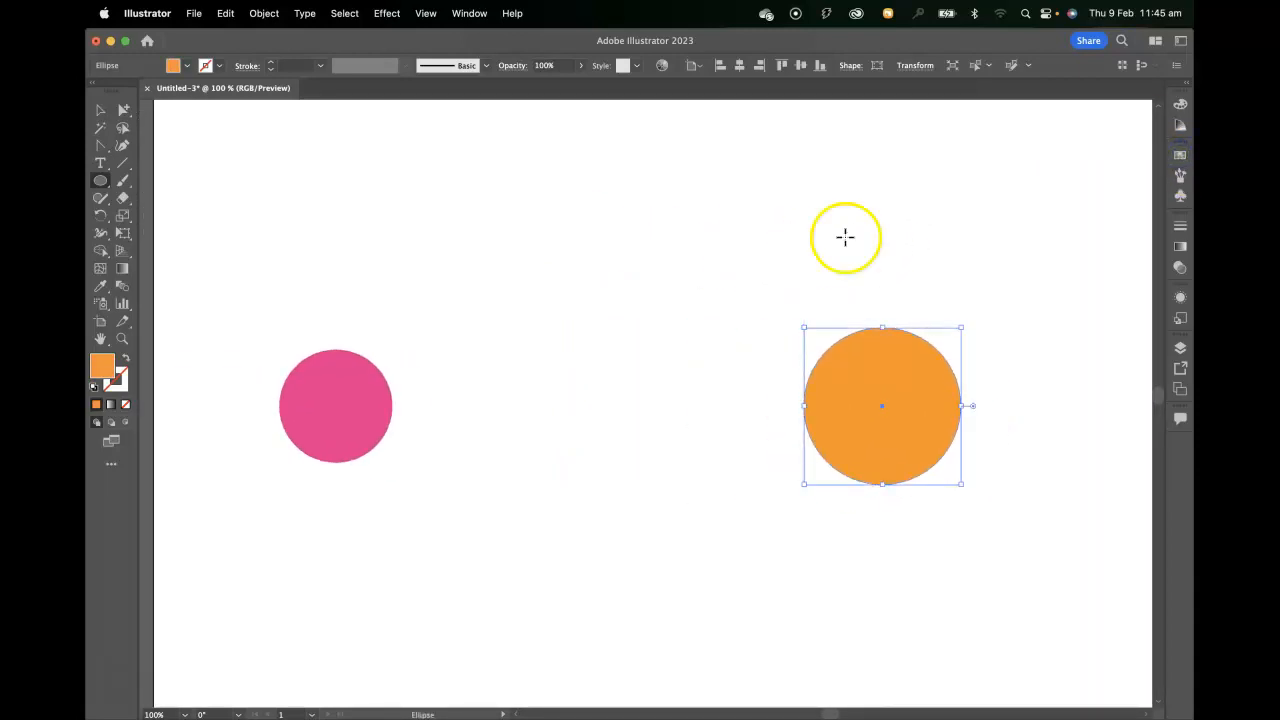
Step: Make a blend between the pink circle and the orange circle
click(102, 110)
drag(272, 278, 980, 552)
click(264, 13)
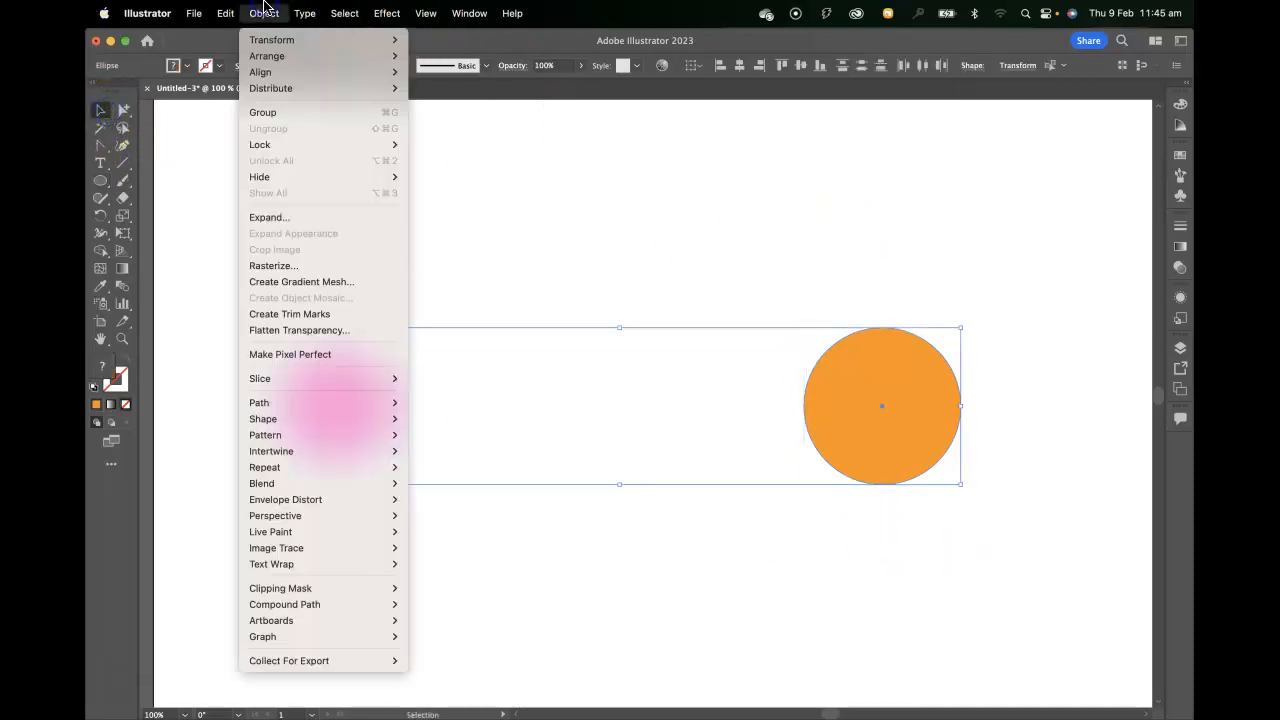
mouse_move(298, 487)
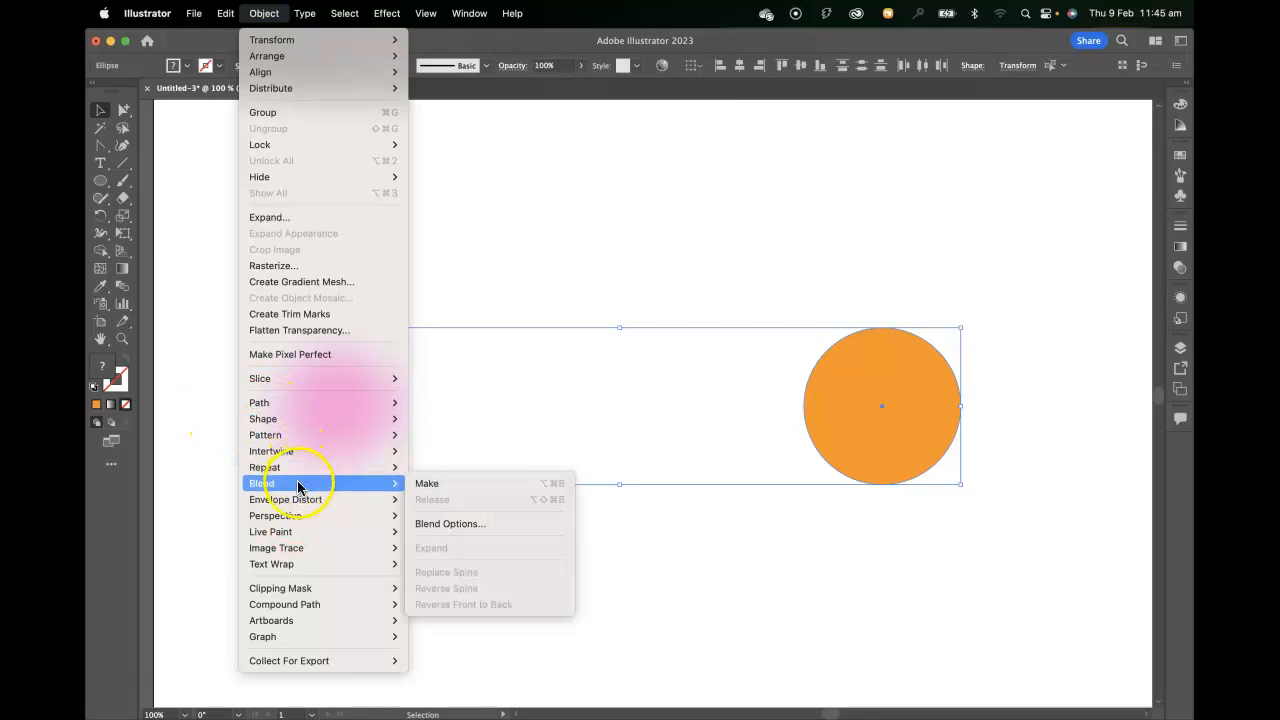
click(440, 484)
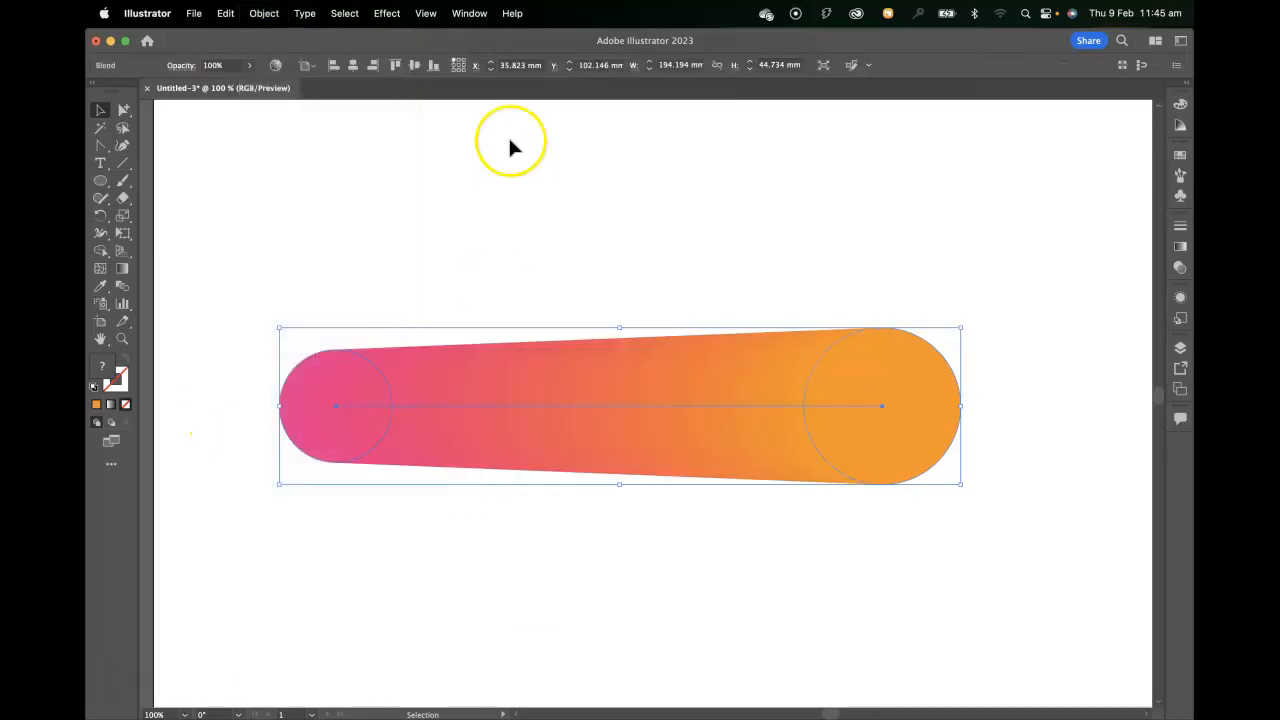
click(528, 217)
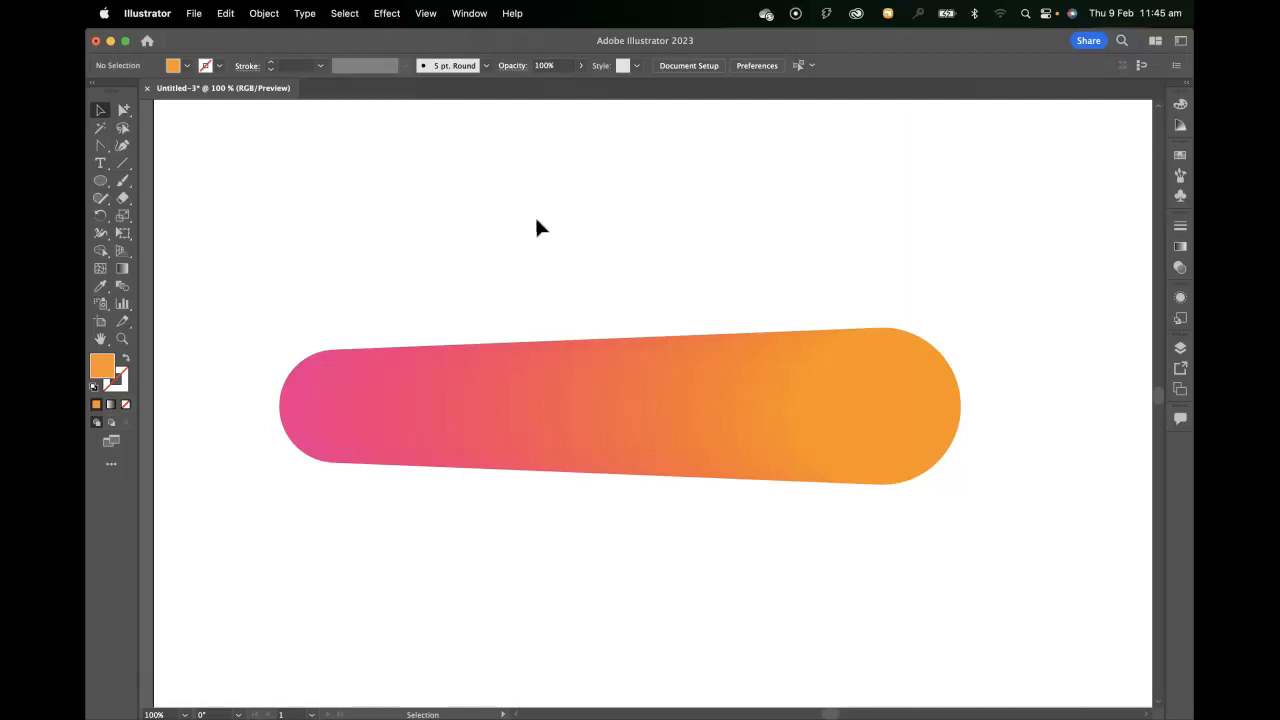
Step: Add four anchor points spaced along the blend's straight spine between the two circles
click(123, 110)
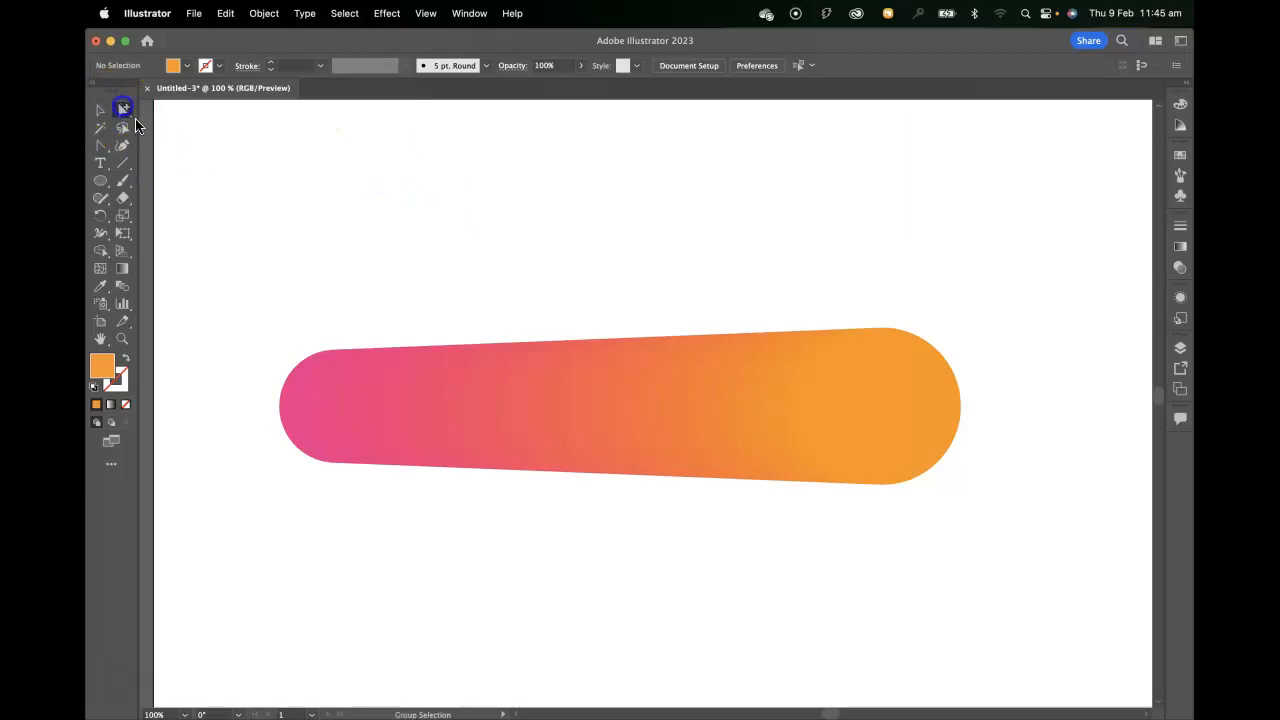
drag(337, 357, 480, 497)
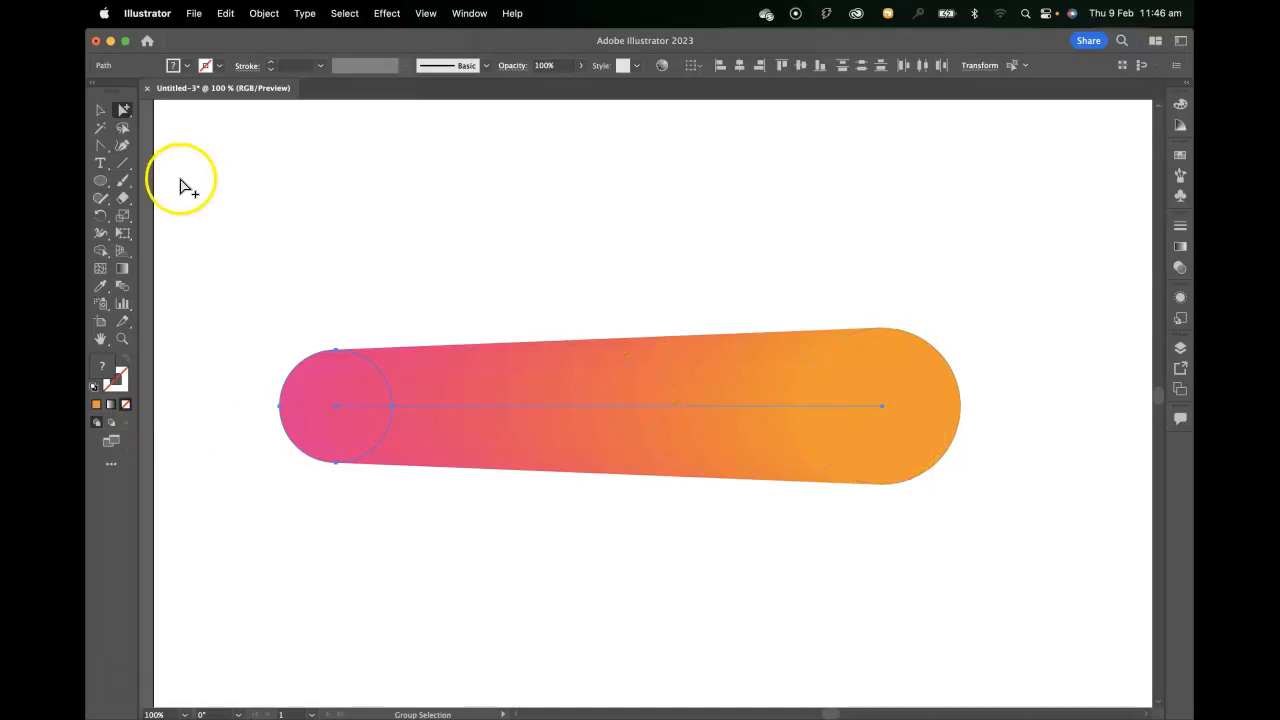
click(101, 148)
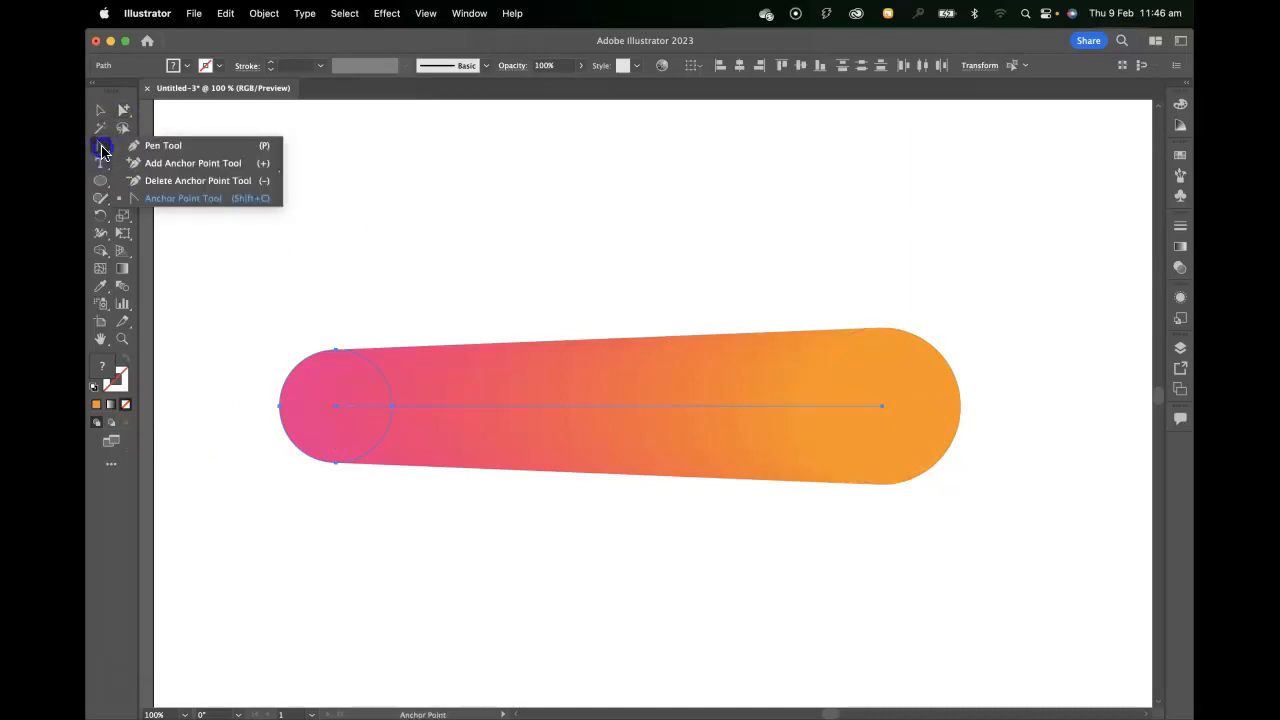
click(101, 148)
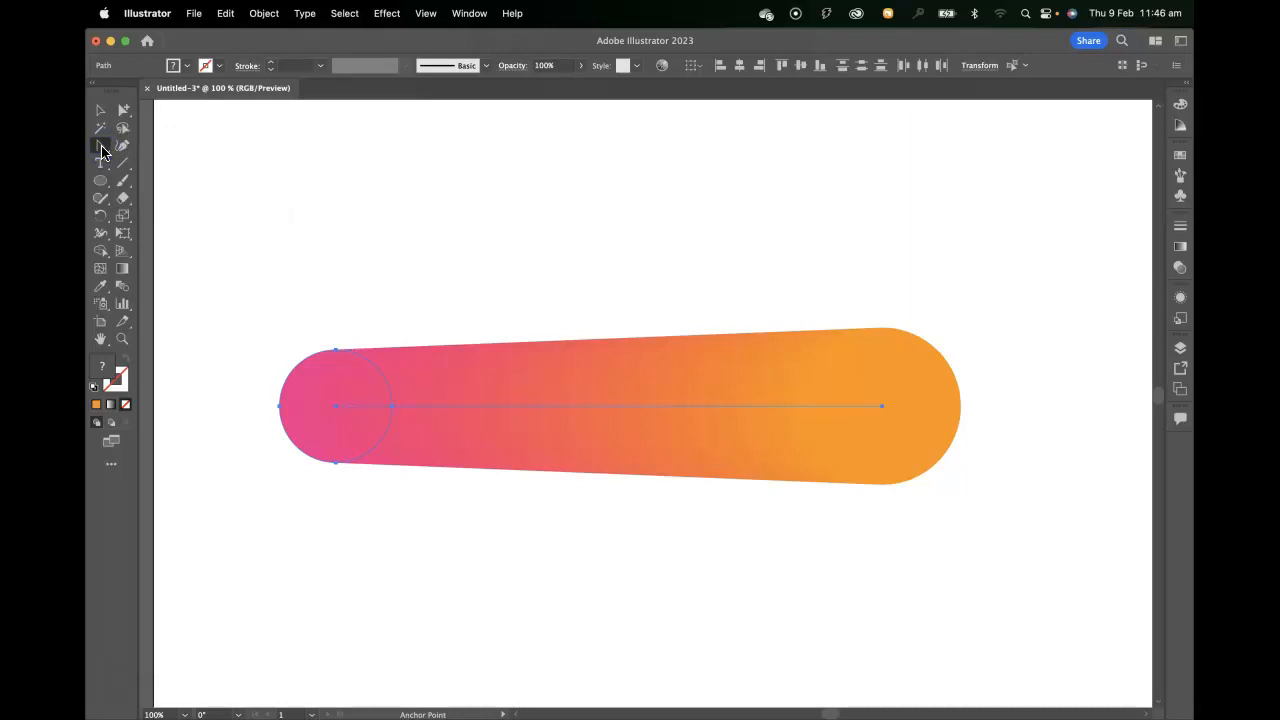
click(101, 150)
drag(101, 150, 174, 169)
click(441, 406)
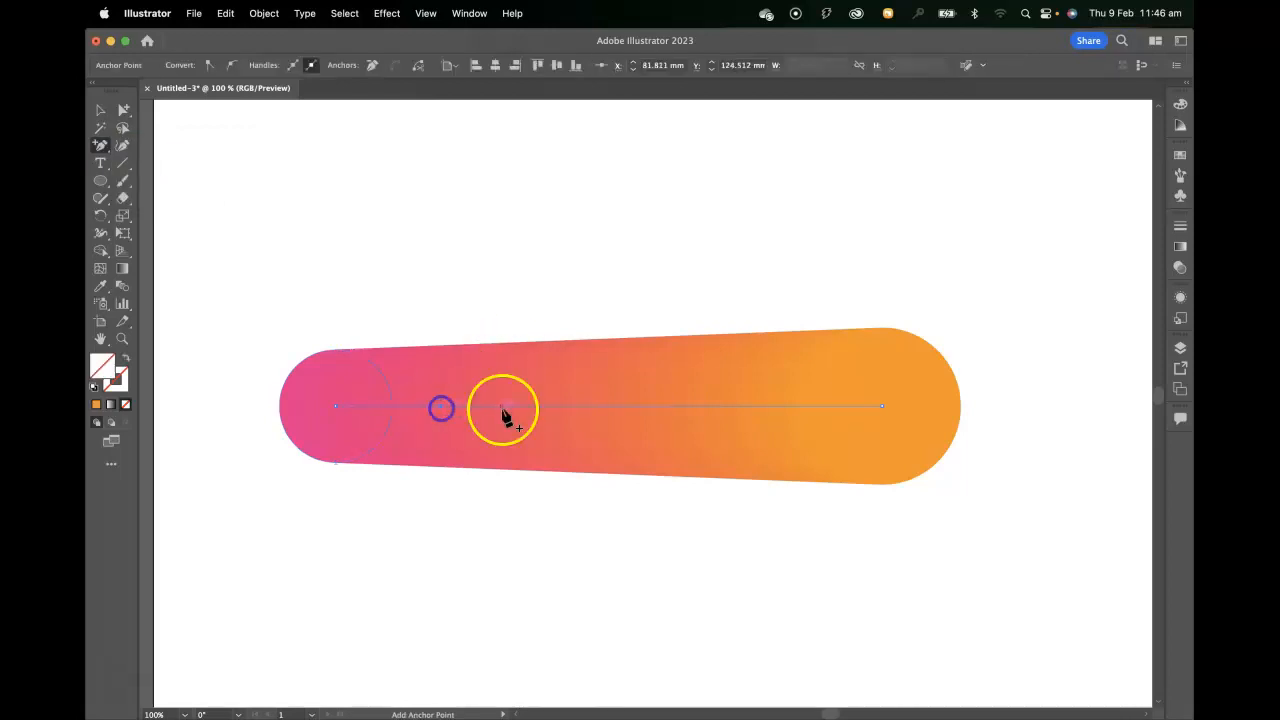
click(530, 406)
click(628, 406)
click(782, 406)
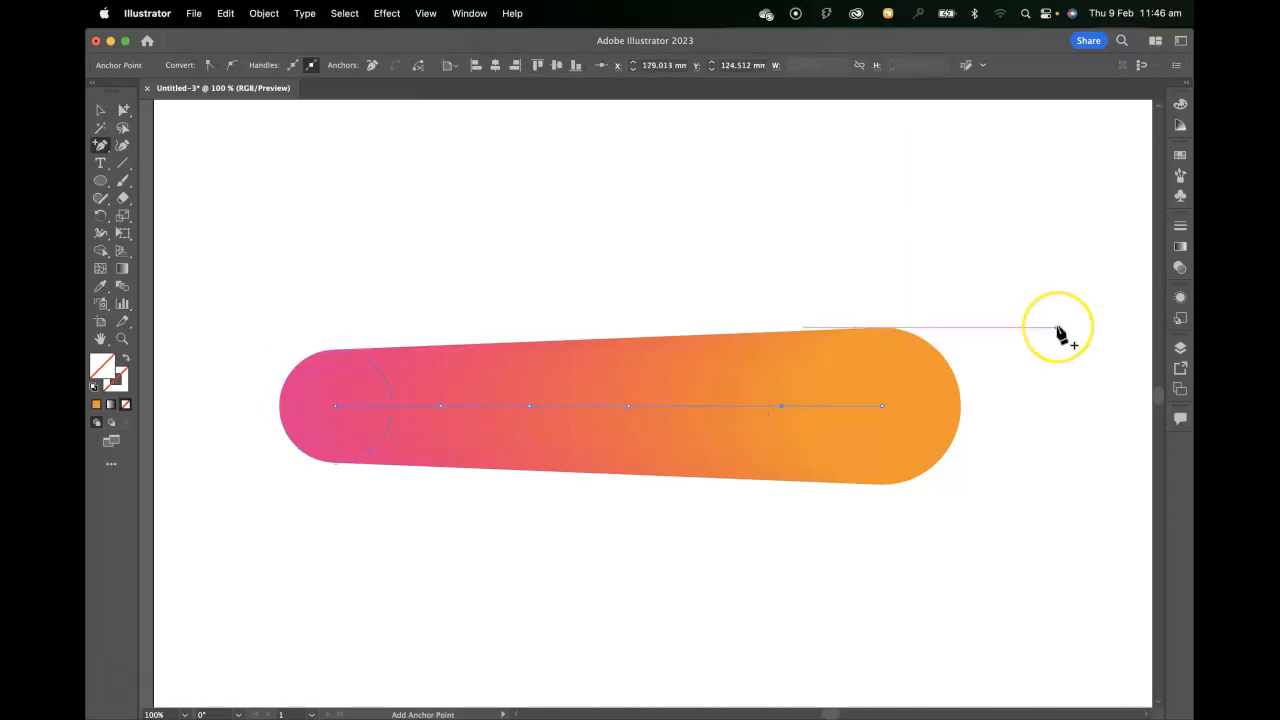
Step: Reshape the blend's spine into a zigzag by moving its anchor points alternately up and down, including both end points
drag(123, 110, 193, 117)
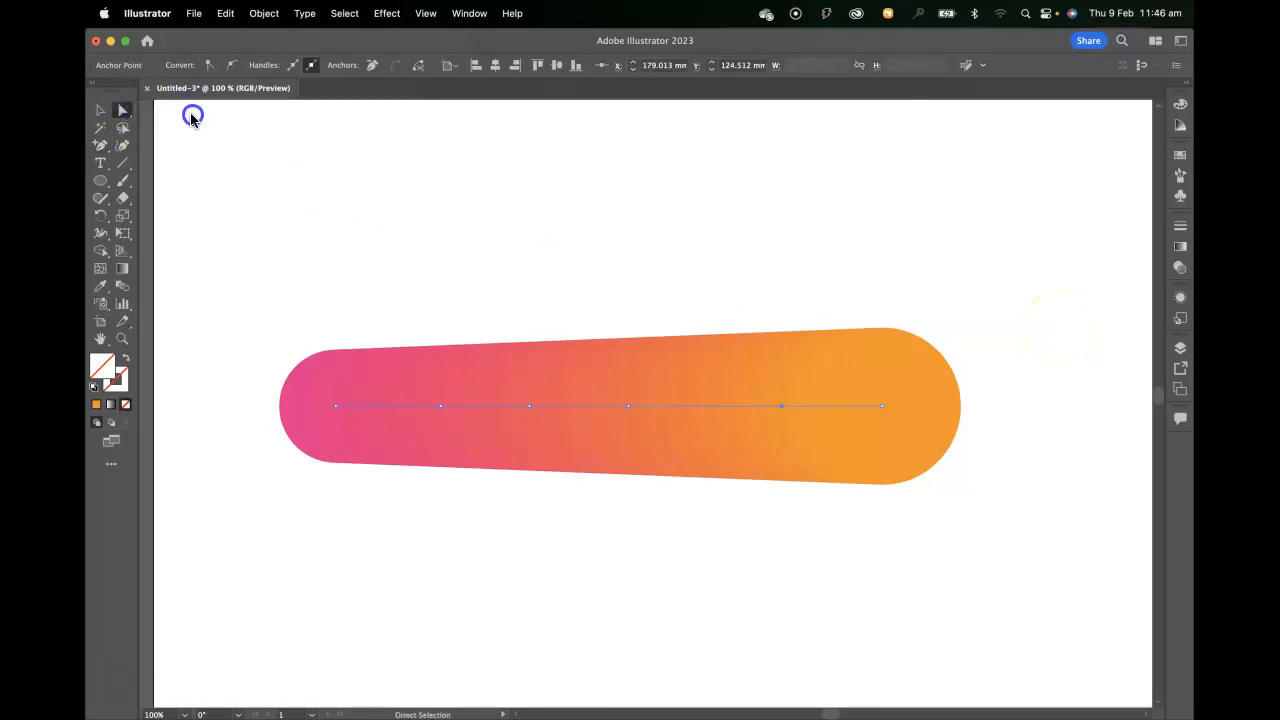
click(440, 405)
drag(440, 405, 399, 258)
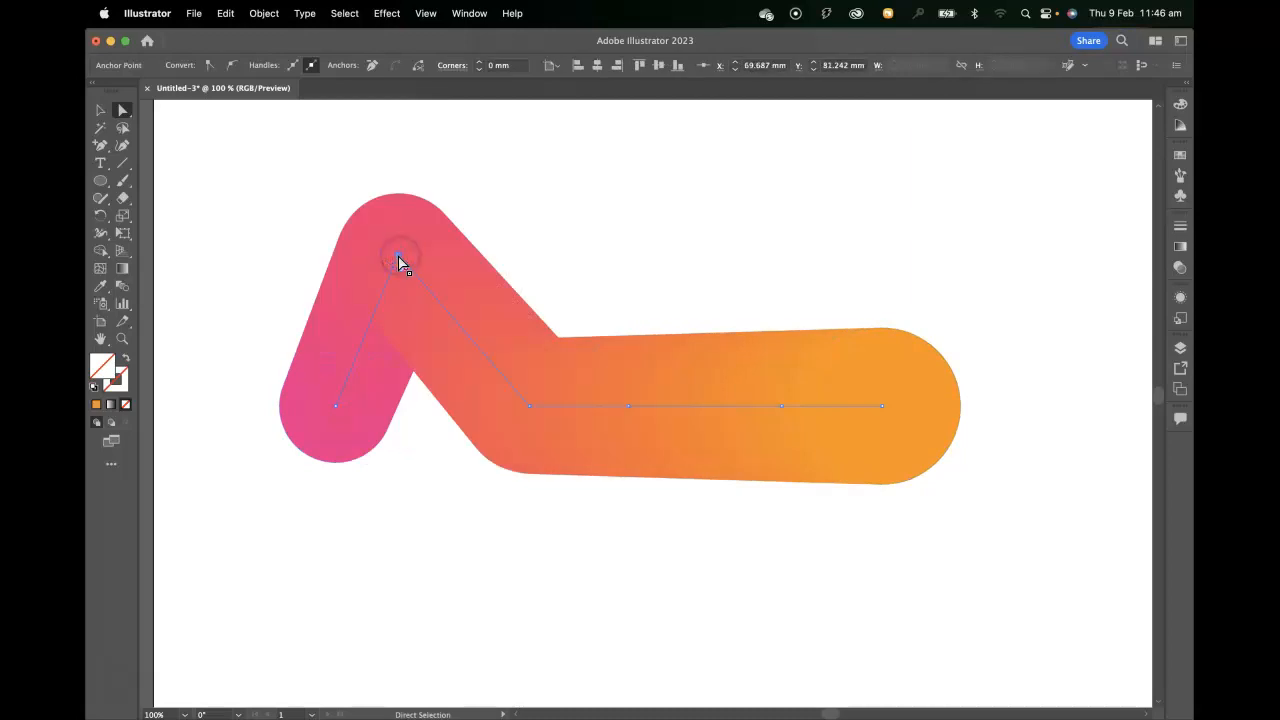
drag(529, 406, 511, 470)
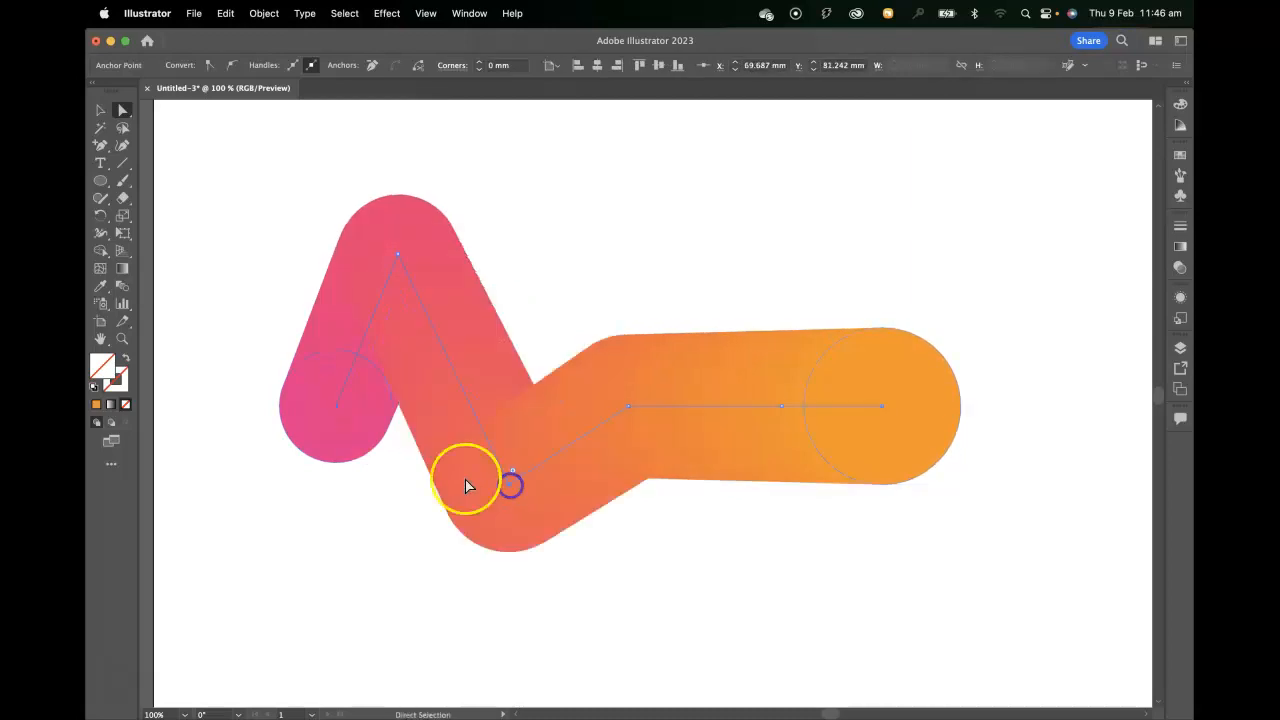
drag(338, 412, 283, 414)
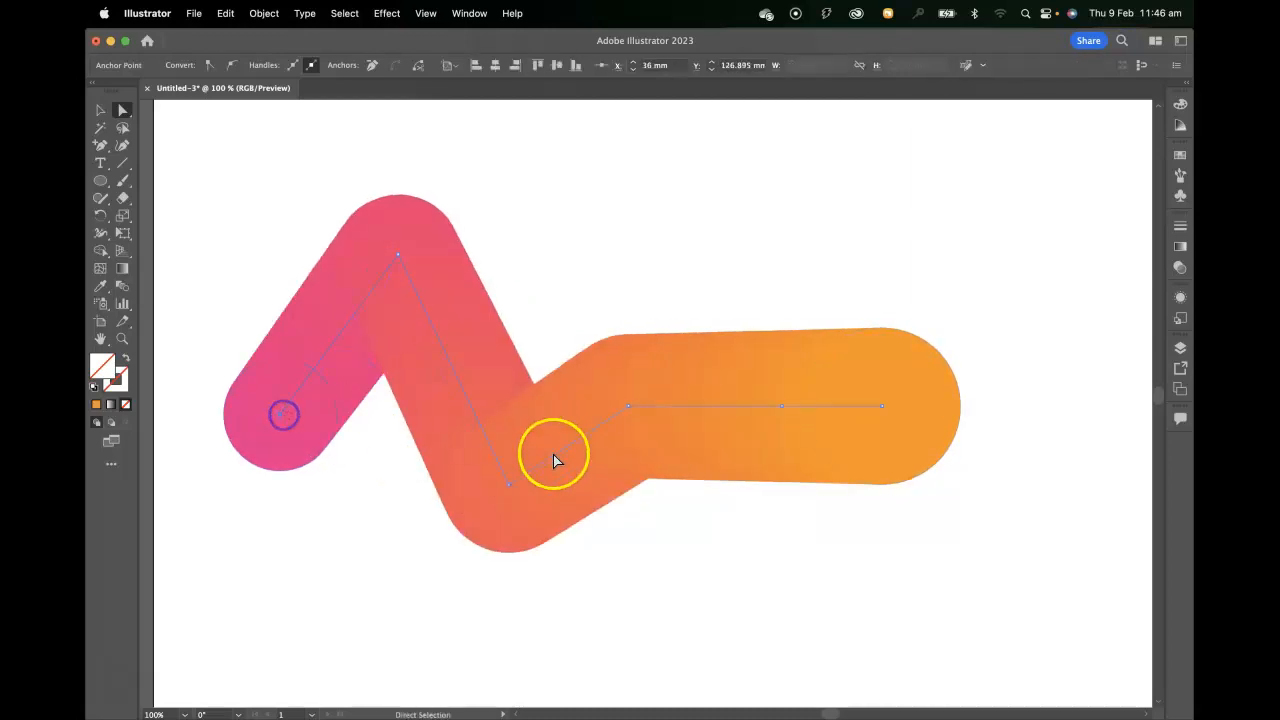
drag(401, 256, 368, 238)
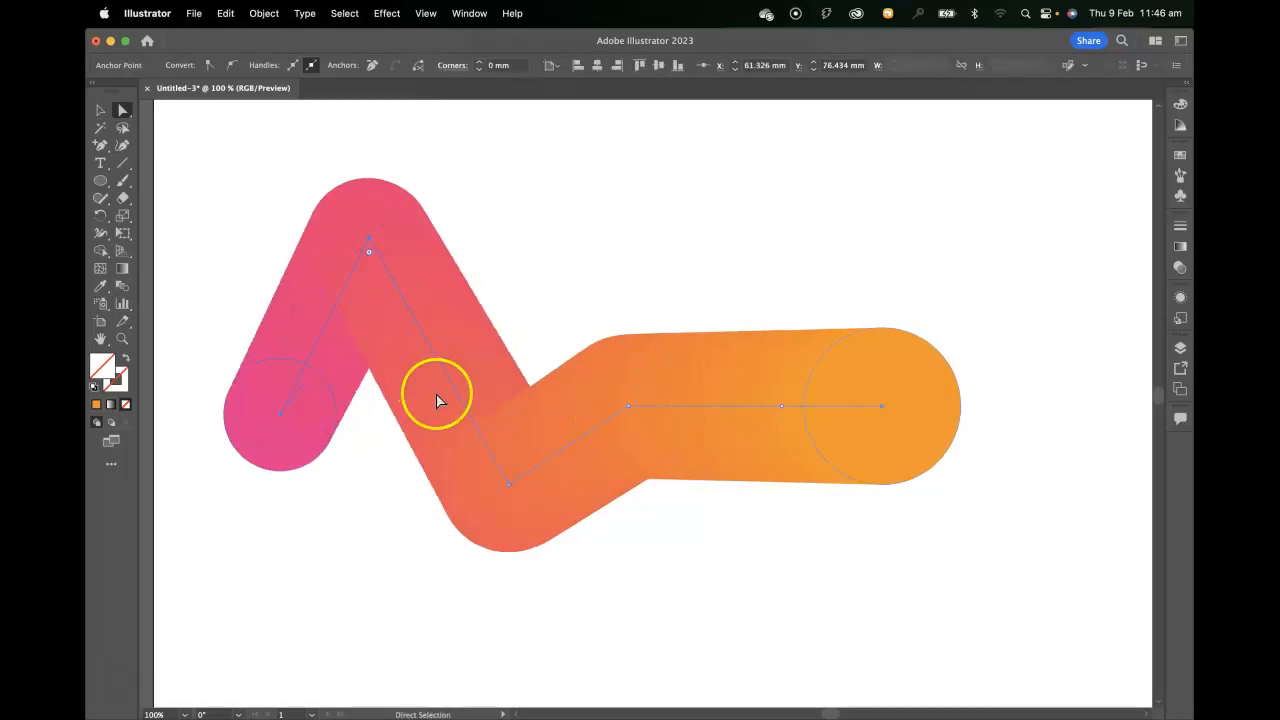
drag(628, 406, 635, 290)
drag(782, 405, 752, 478)
drag(877, 408, 886, 293)
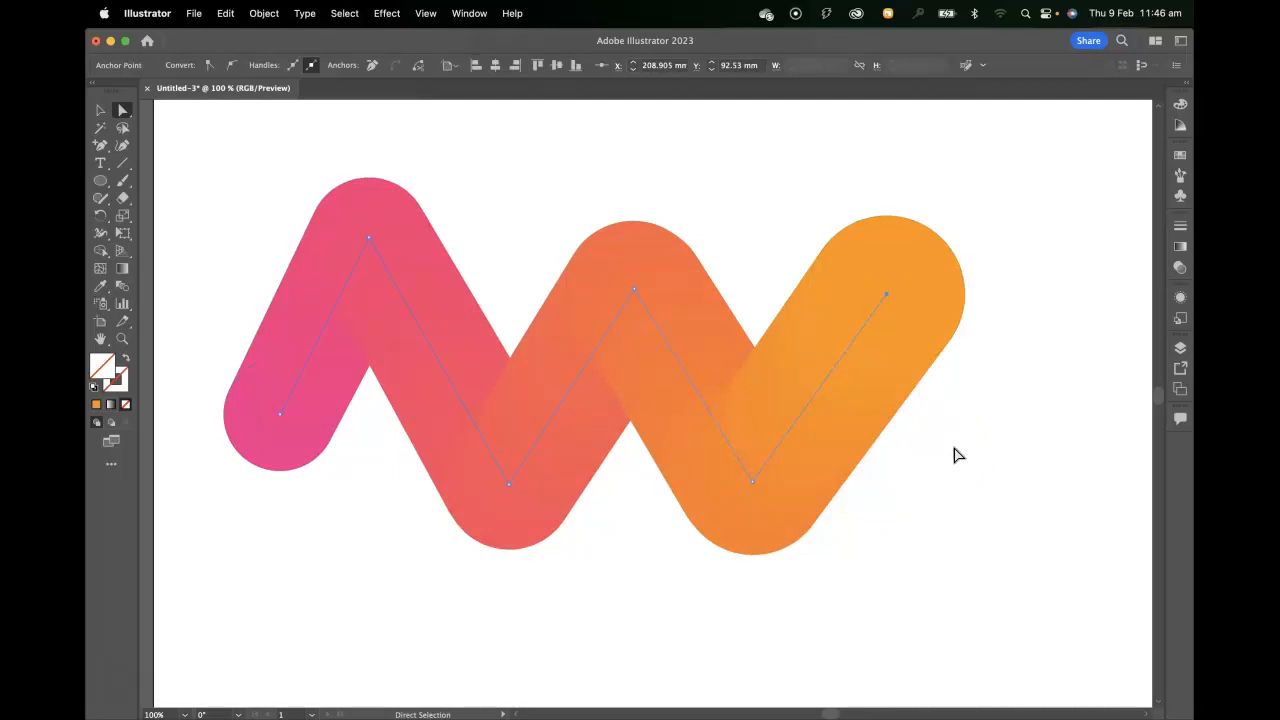
Step: Refine the zigzag's pink side by lowering its first peak slightly and moving the starting end point further down
click(368, 250)
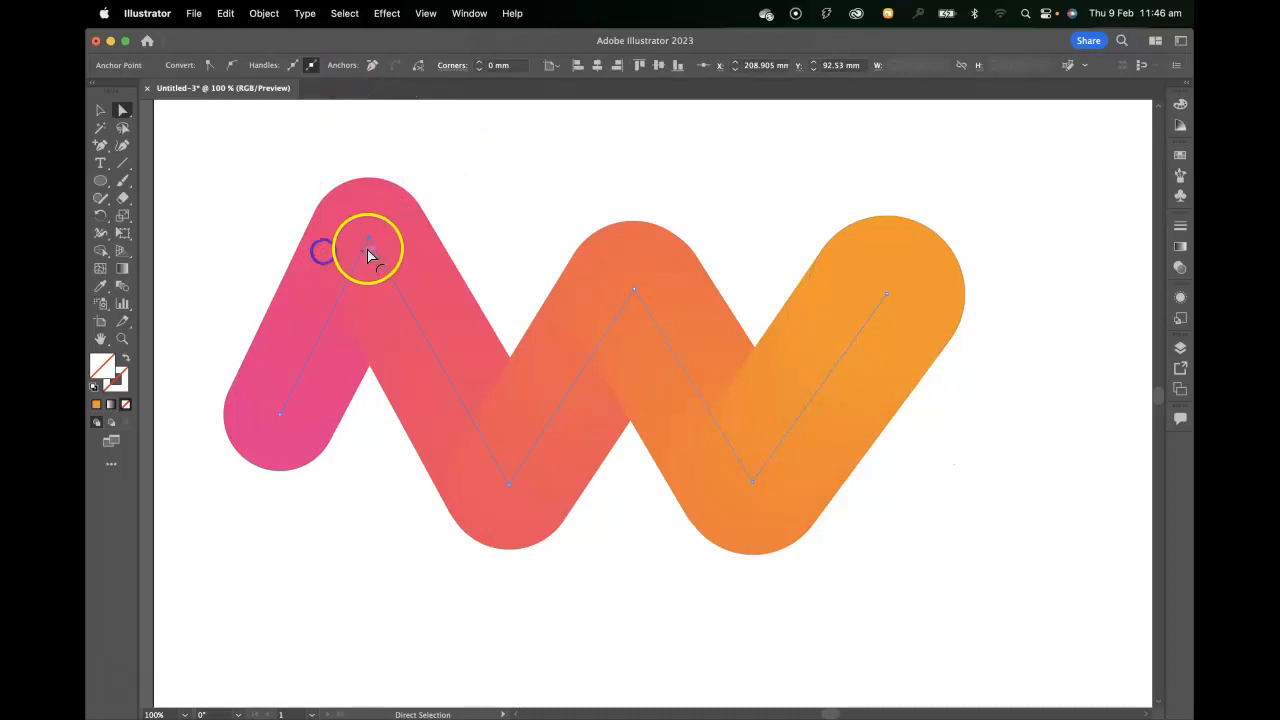
drag(369, 243, 365, 281)
drag(281, 416, 276, 491)
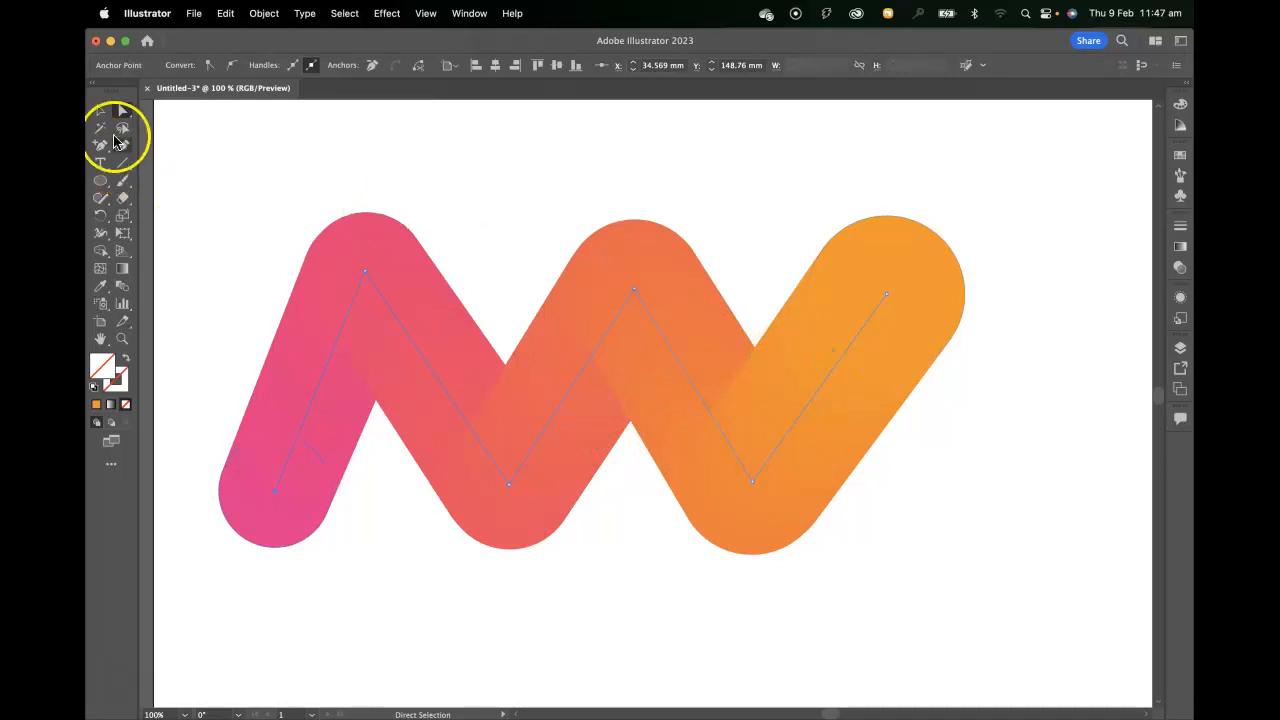
Step: Reverse the blend's stacking order front to back
click(102, 111)
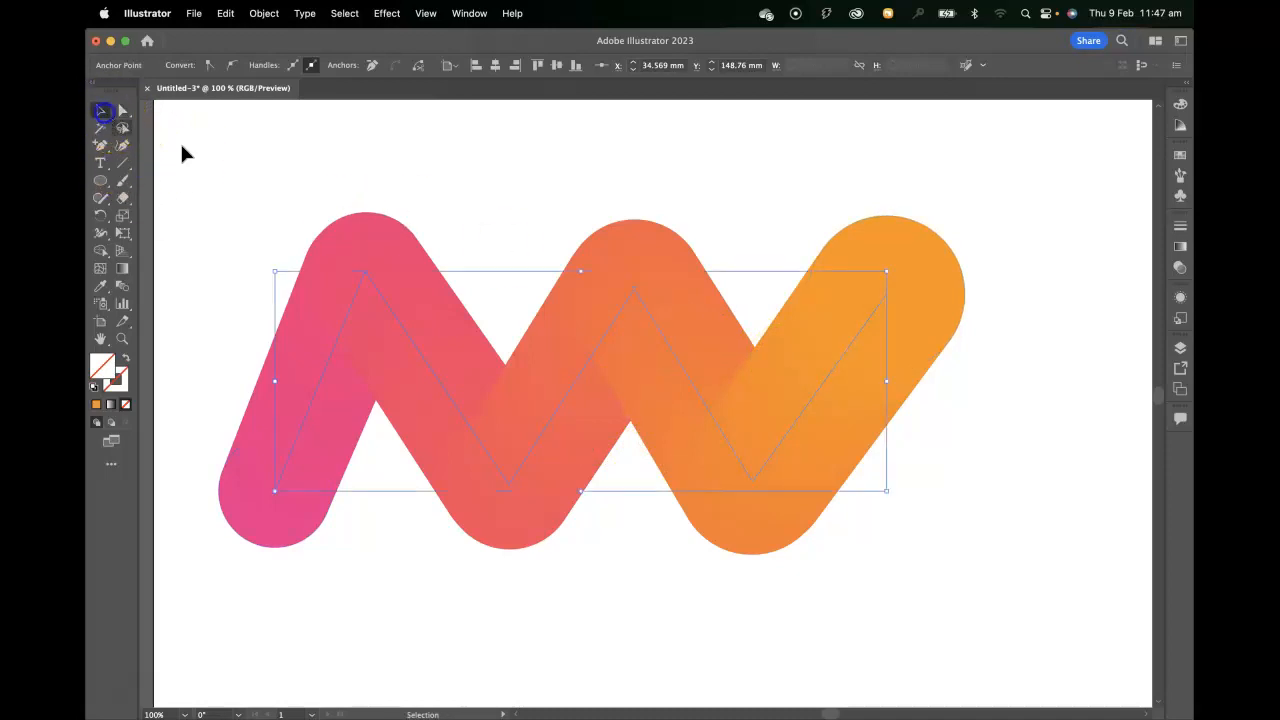
click(510, 452)
click(263, 13)
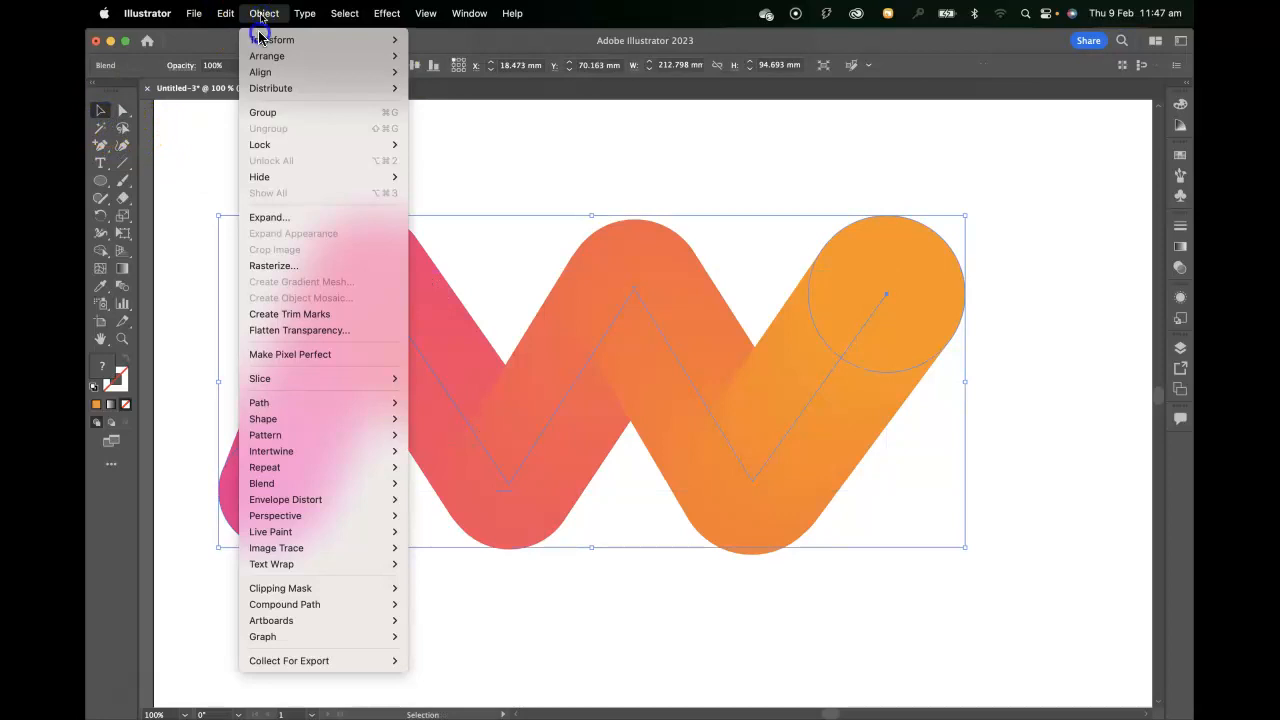
click(261, 435)
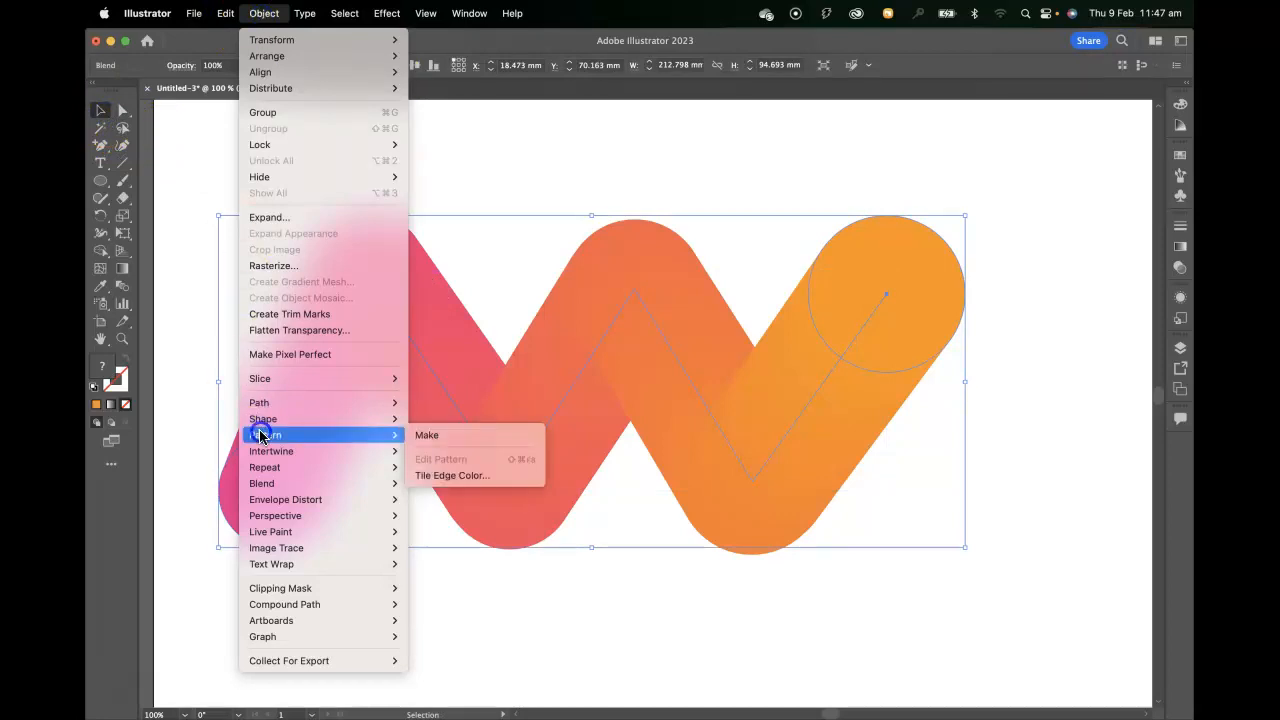
click(264, 484)
click(486, 499)
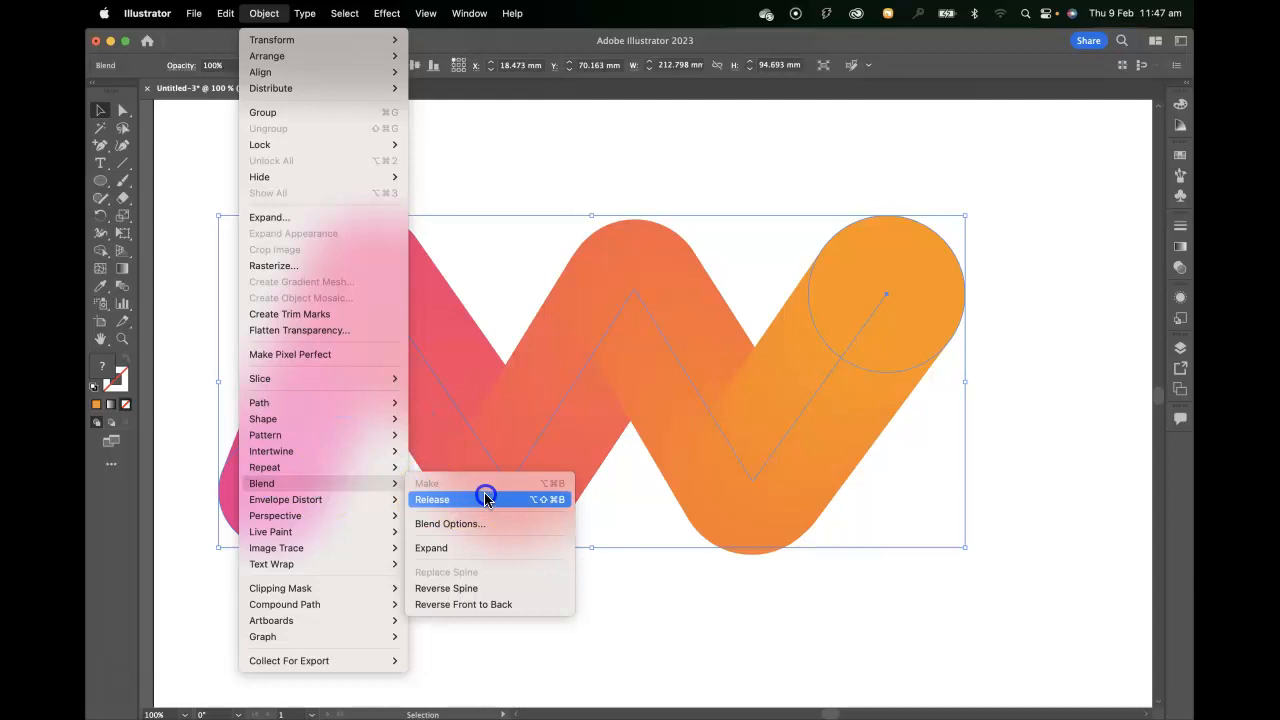
click(498, 606)
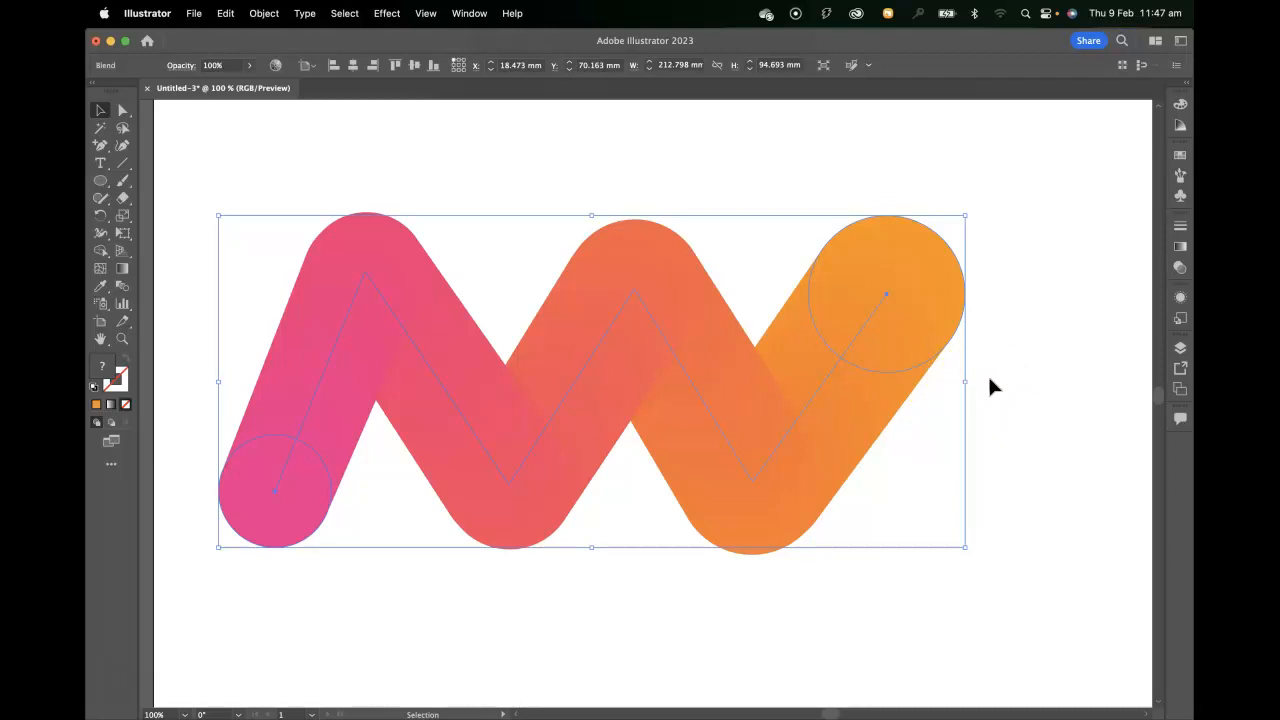
Step: Reverse the blend's spine so the orange and pink ends swap places, and reselect the blend
click(264, 13)
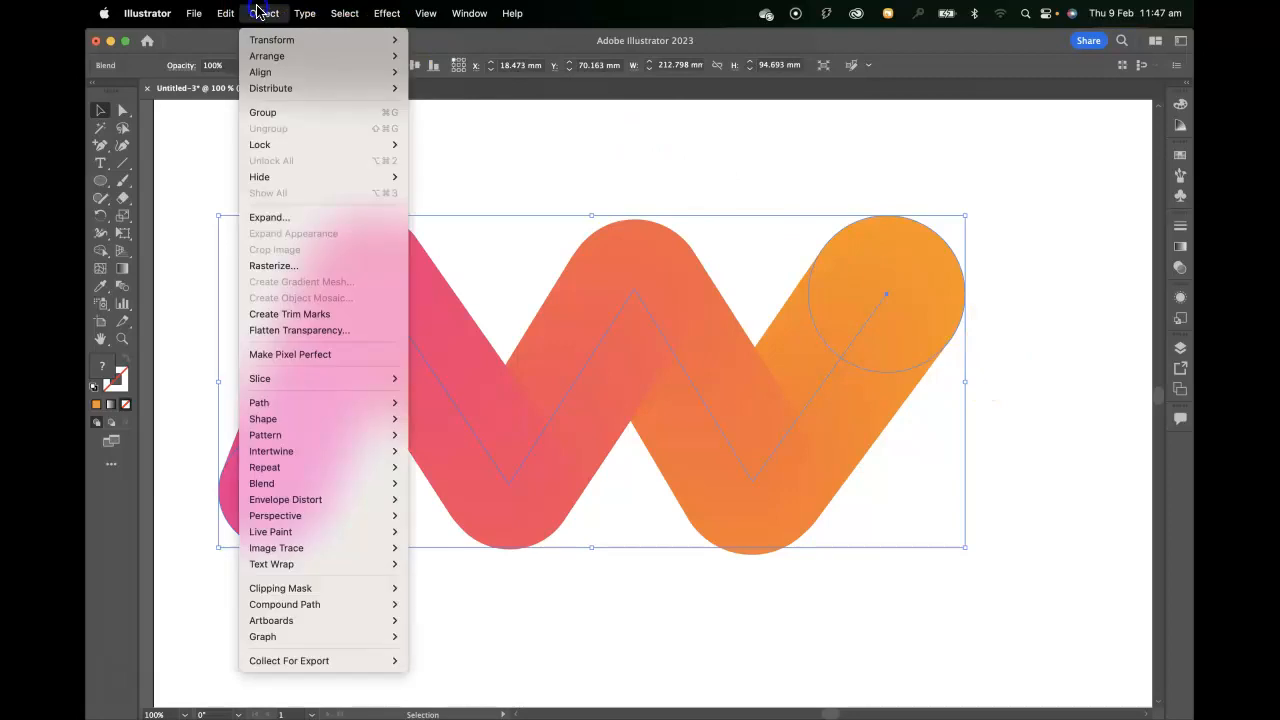
mouse_move(300, 483)
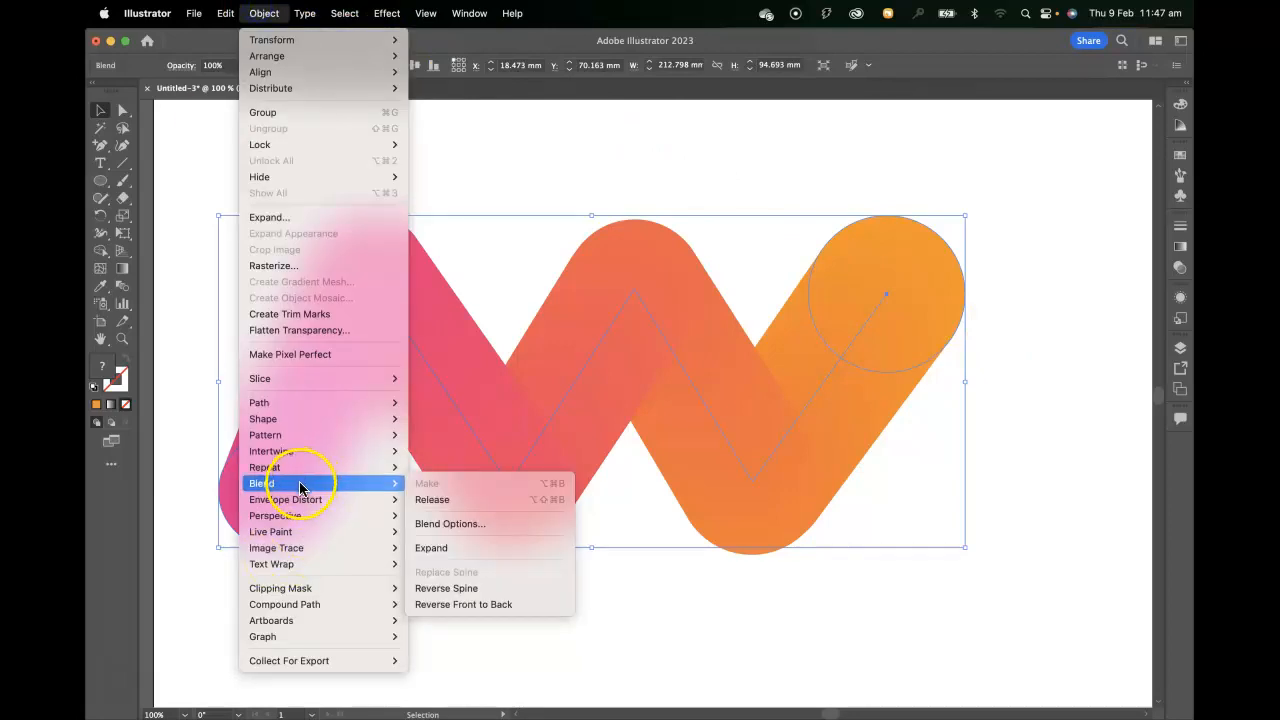
click(491, 591)
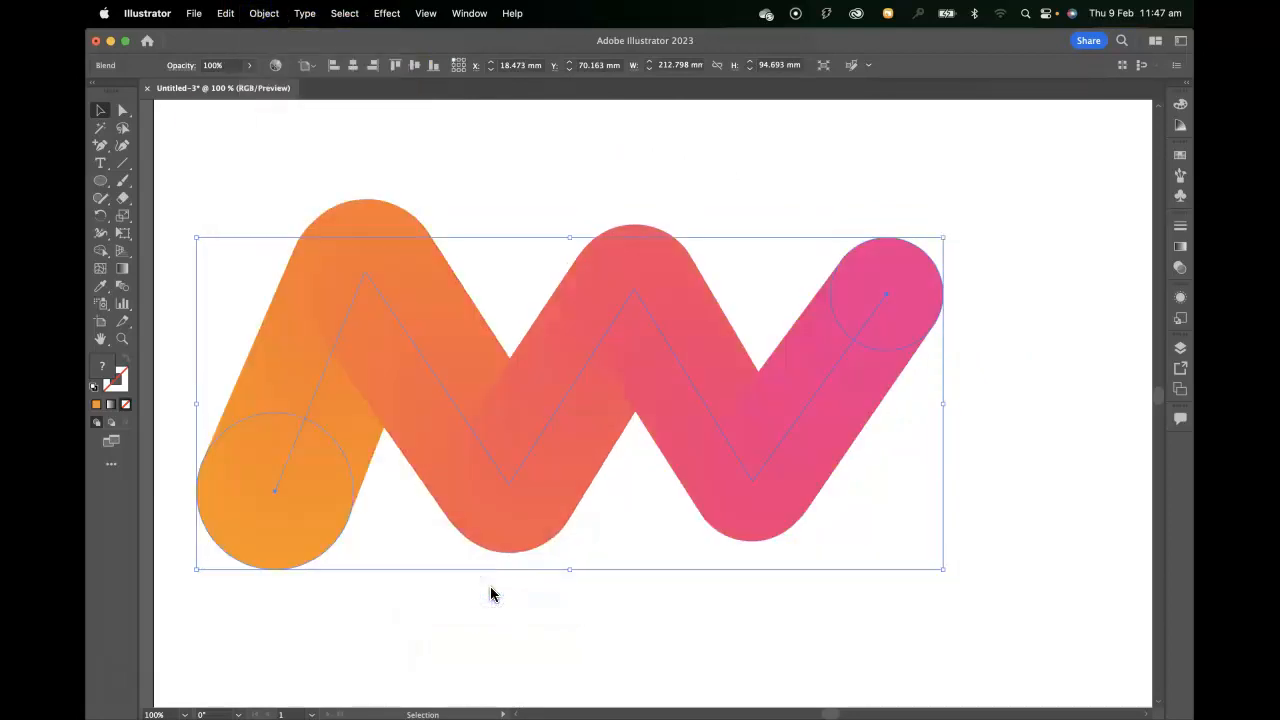
click(1012, 564)
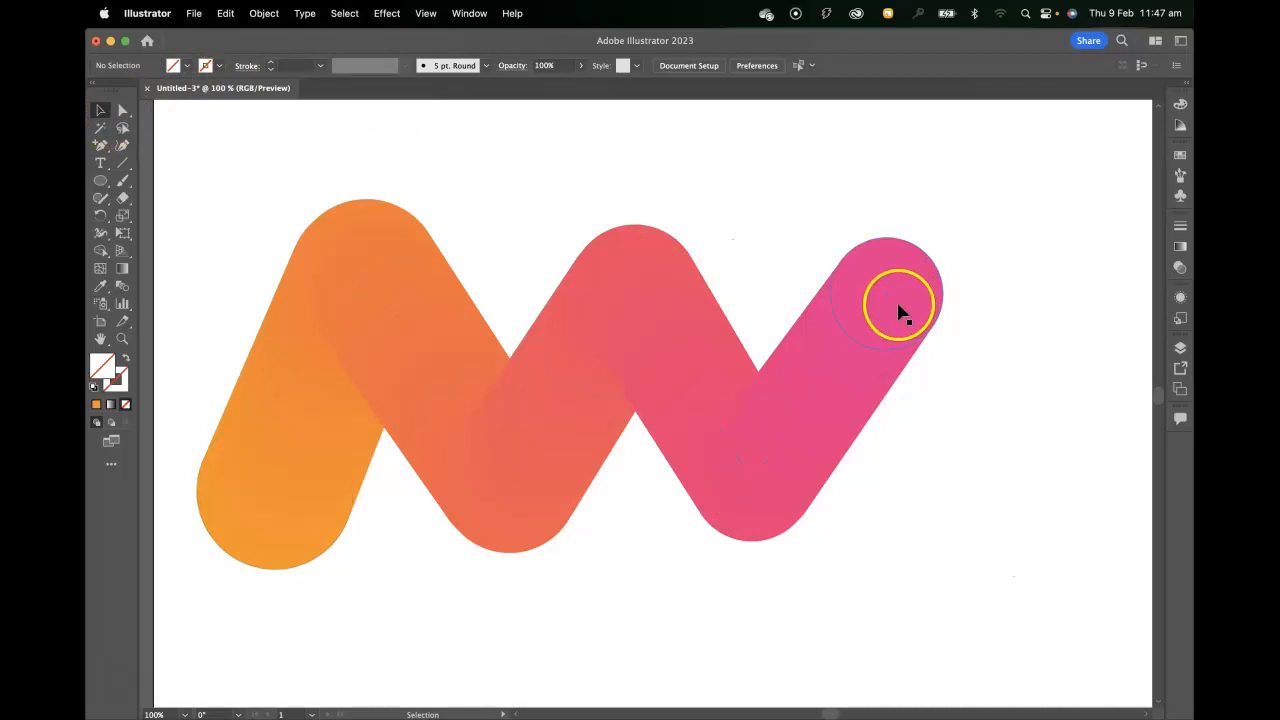
click(845, 355)
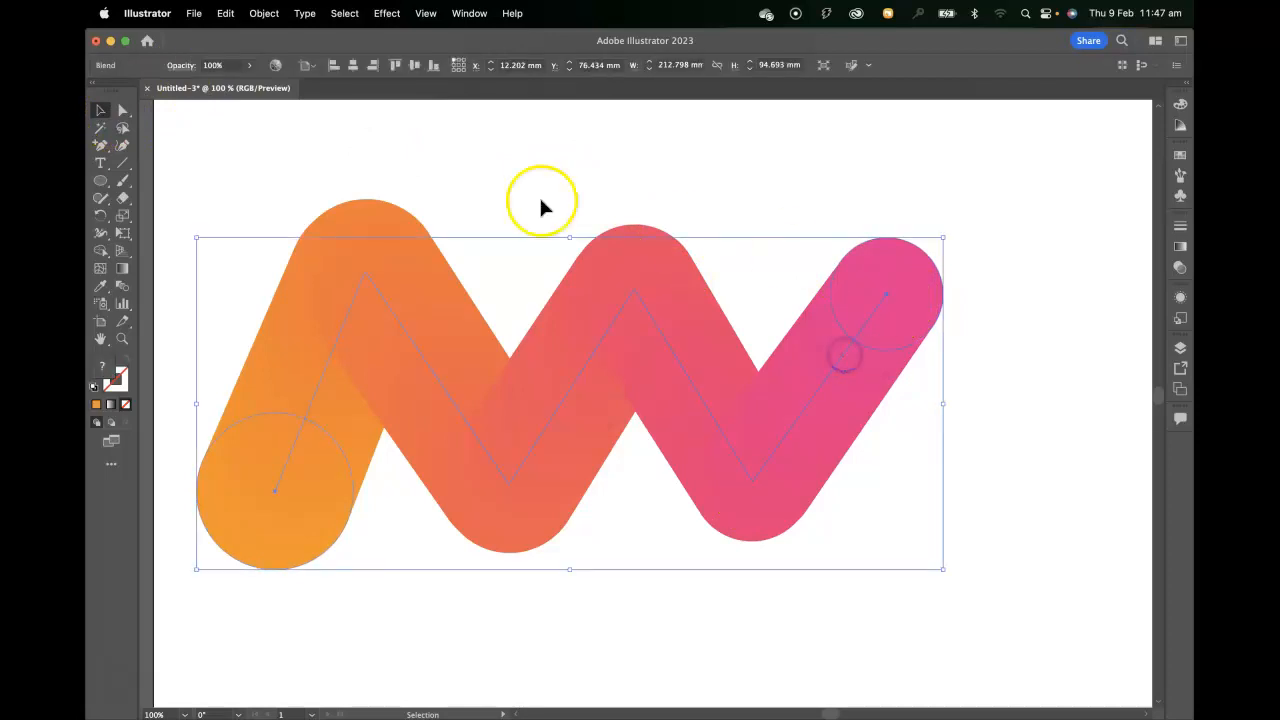
Step: Extend the blend's spine with the Pen tool from its upper-right end point, adding one anchor point further right and one below it
click(122, 110)
click(874, 184)
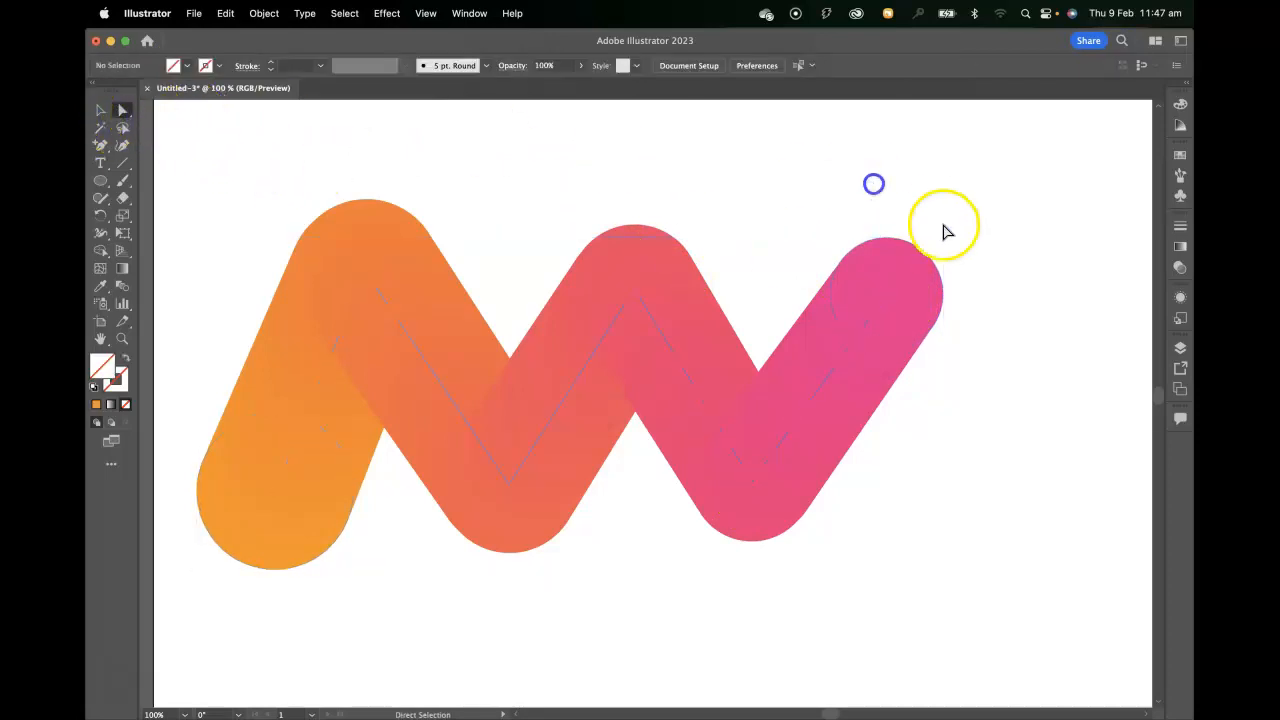
click(888, 298)
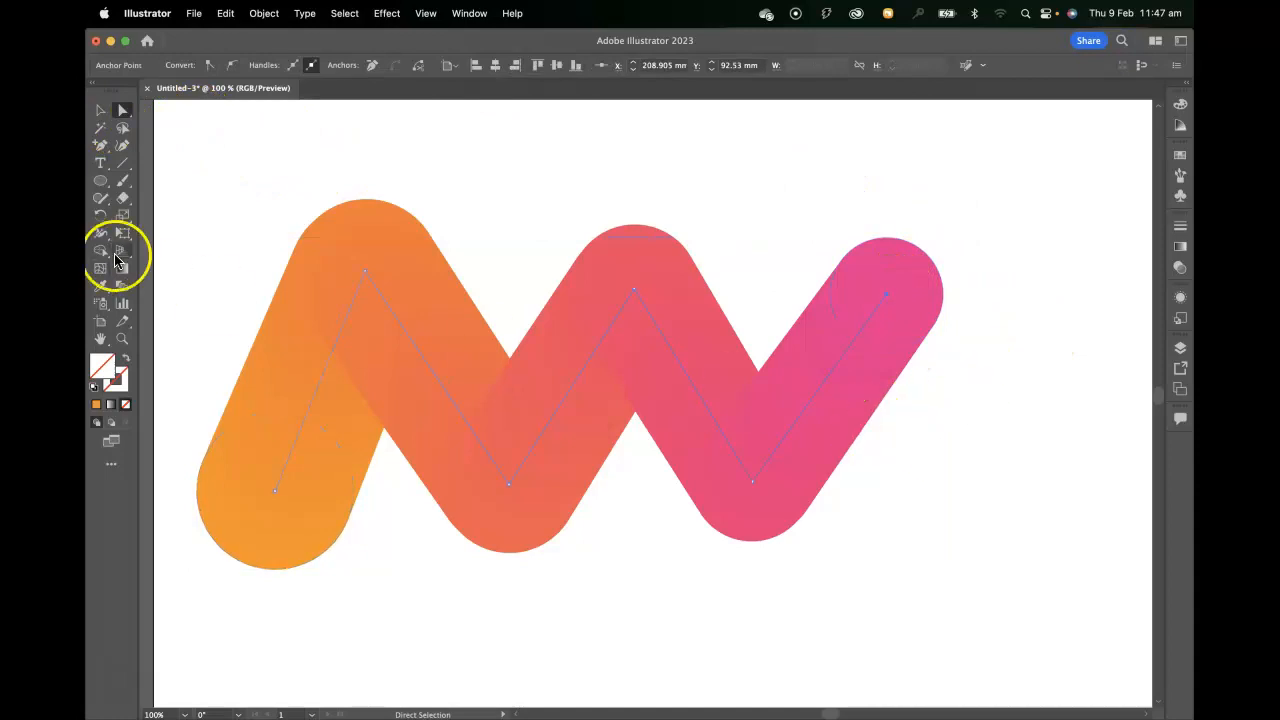
drag(808, 397, 740, 371)
key(super+minus)
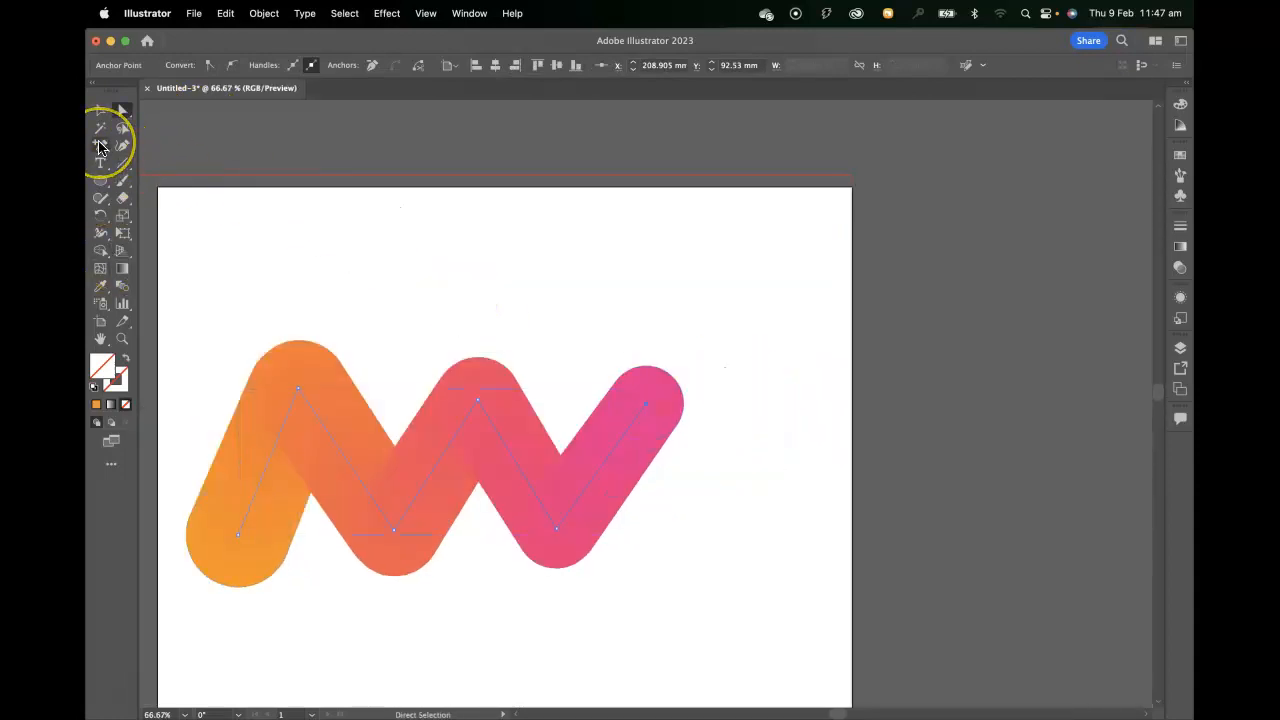
click(103, 148)
drag(105, 148, 165, 143)
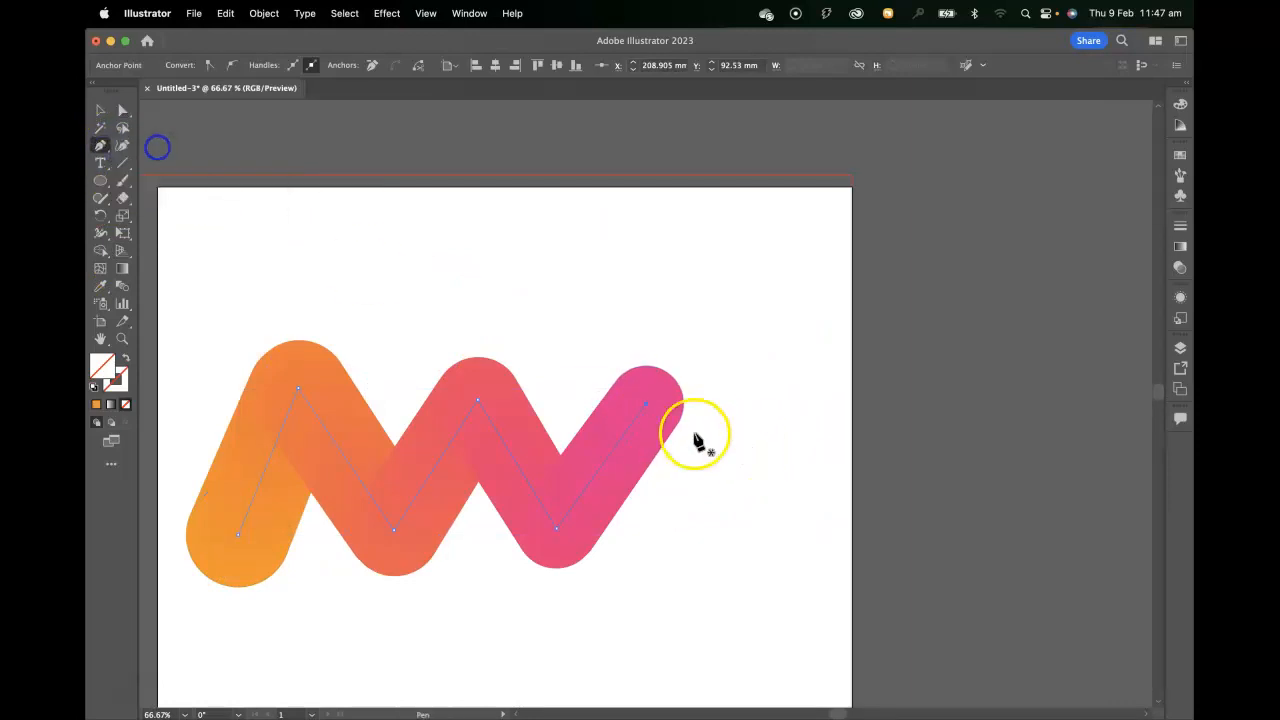
click(646, 404)
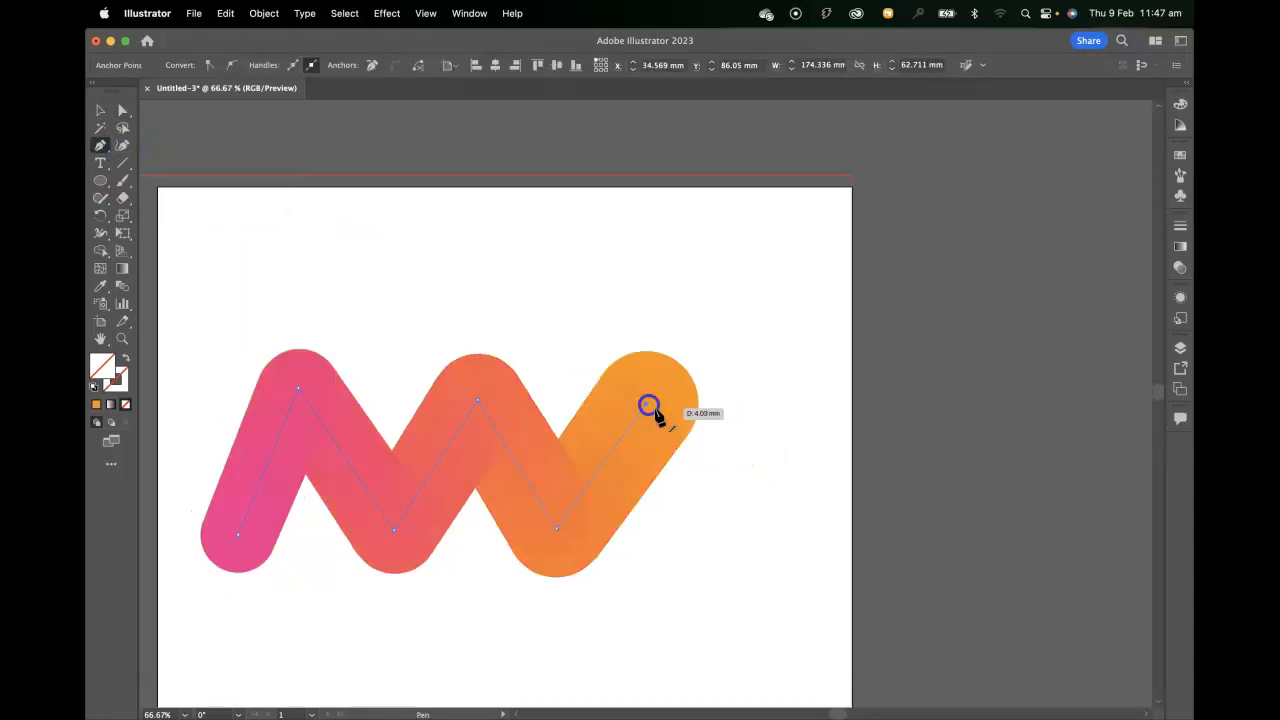
click(766, 446)
click(730, 593)
Step: Continue the spine back across the artboard with two anchor points to the lower left, and add a third straight below them
scroll(648, 305, down, 5)
scroll(648, 305, left, 2)
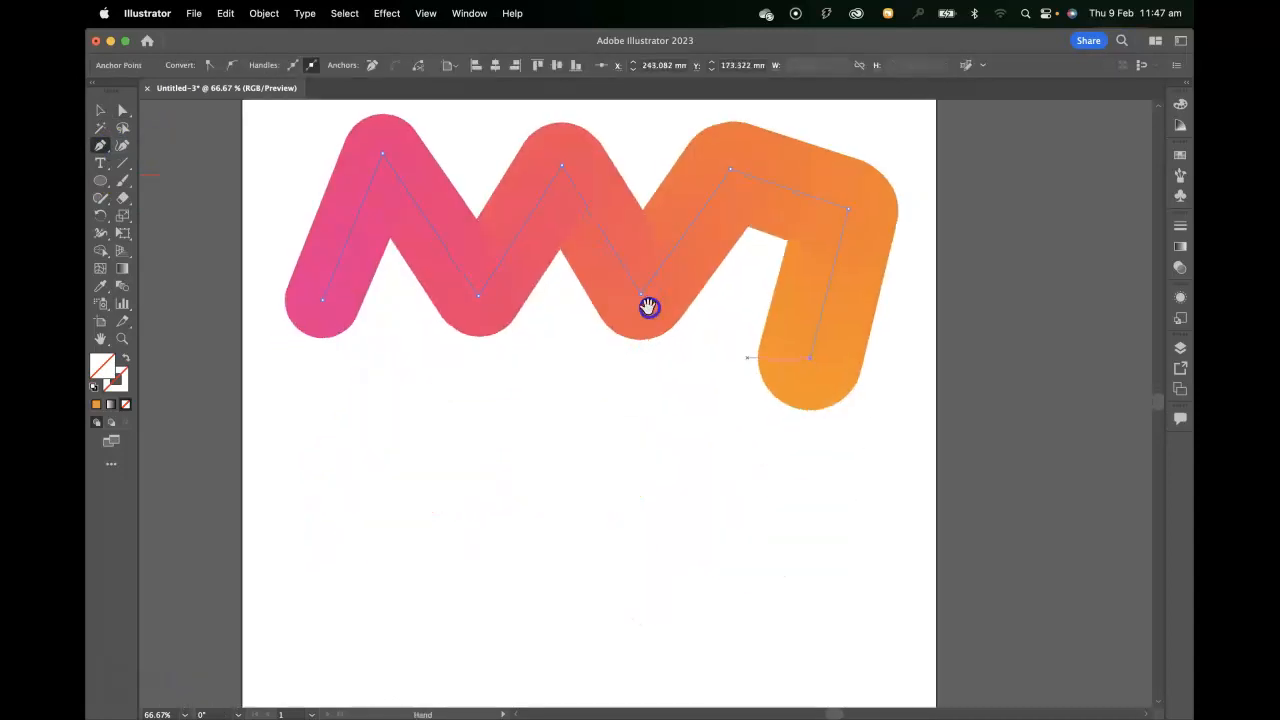
click(542, 511)
click(406, 440)
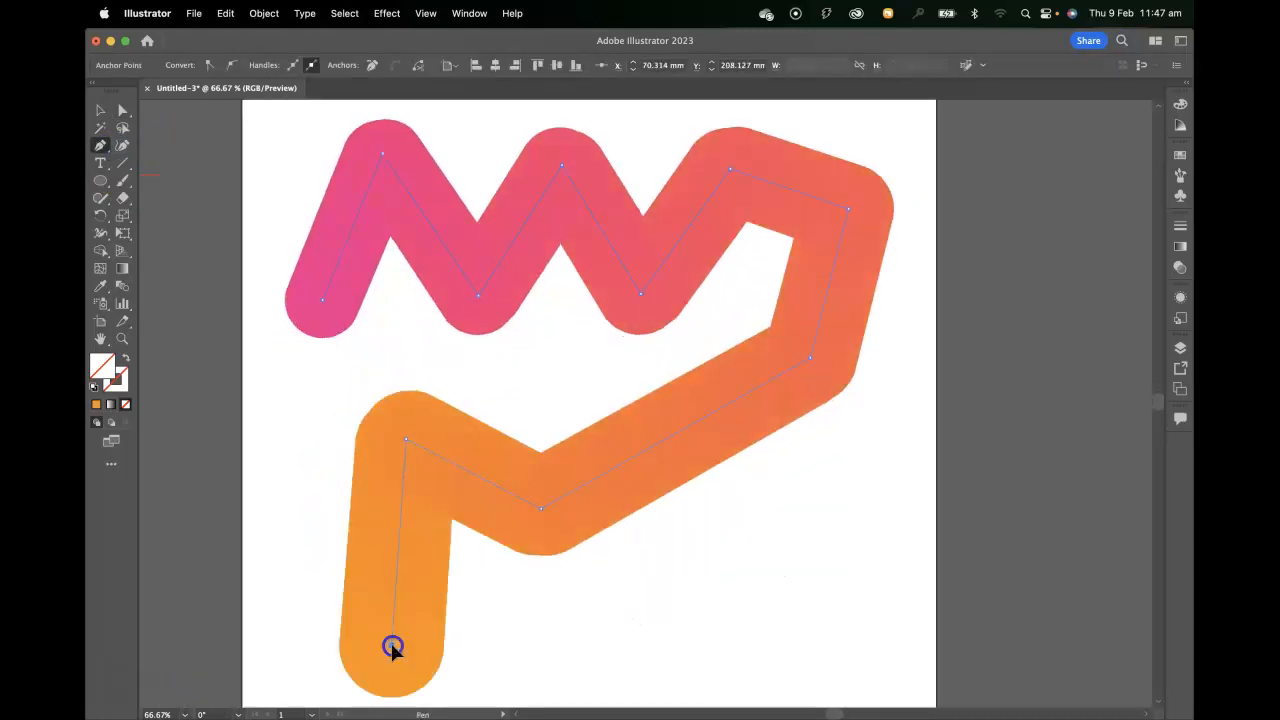
click(391, 644)
Step: Finish the spine near the artboard's bottom with three more anchor points in a Z-shaped zigzag, and end the path
drag(688, 632, 645, 498)
click(511, 478)
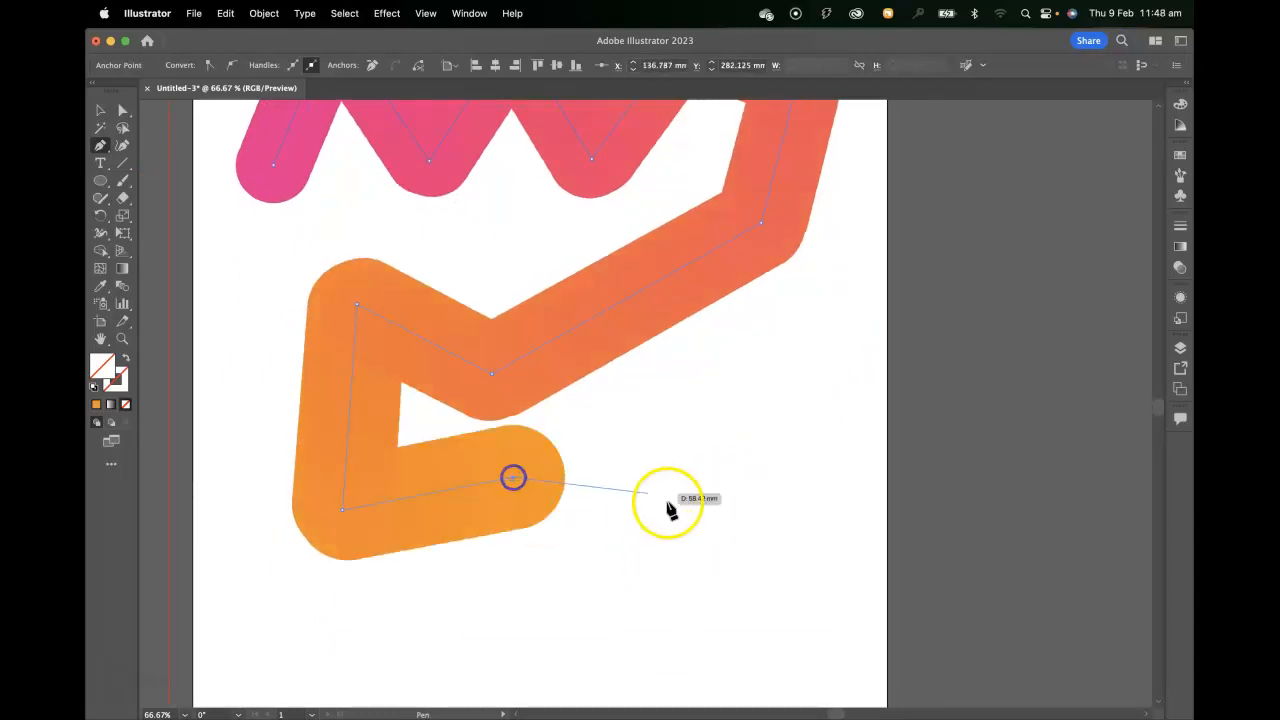
click(470, 605)
click(657, 491)
drag(671, 395, 751, 508)
click(101, 110)
key(super+minus)
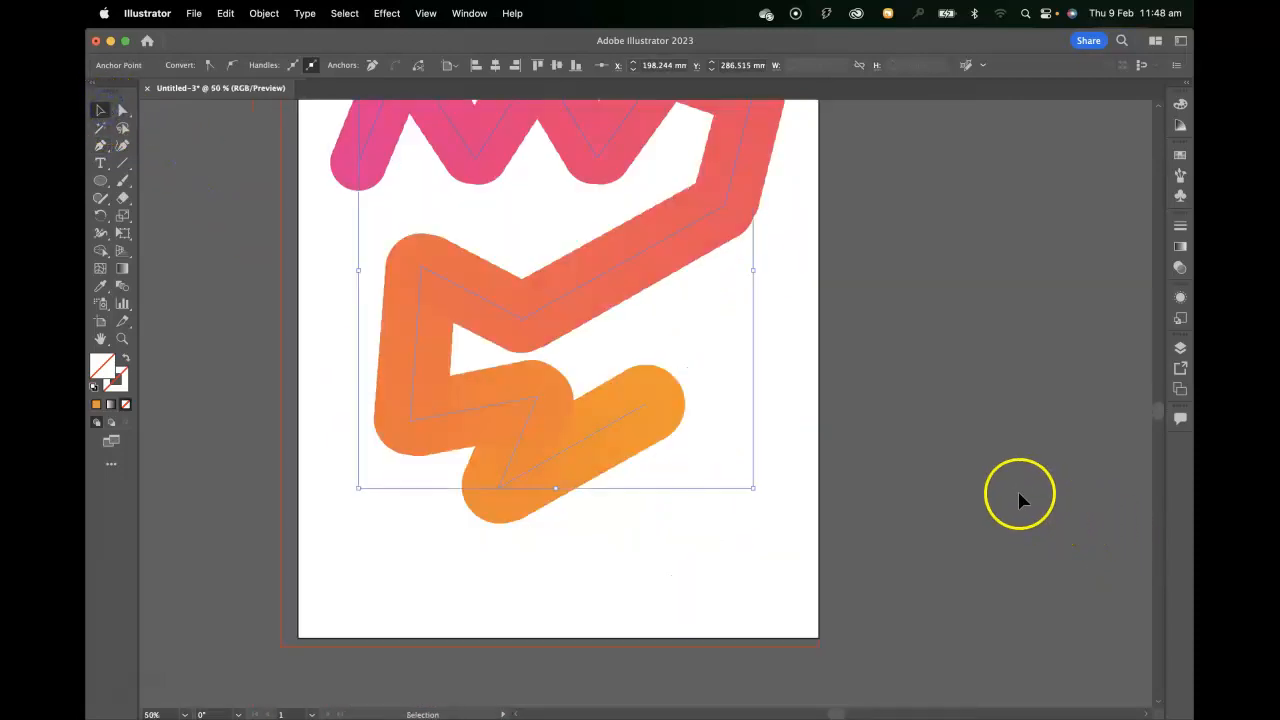
drag(677, 380, 678, 507)
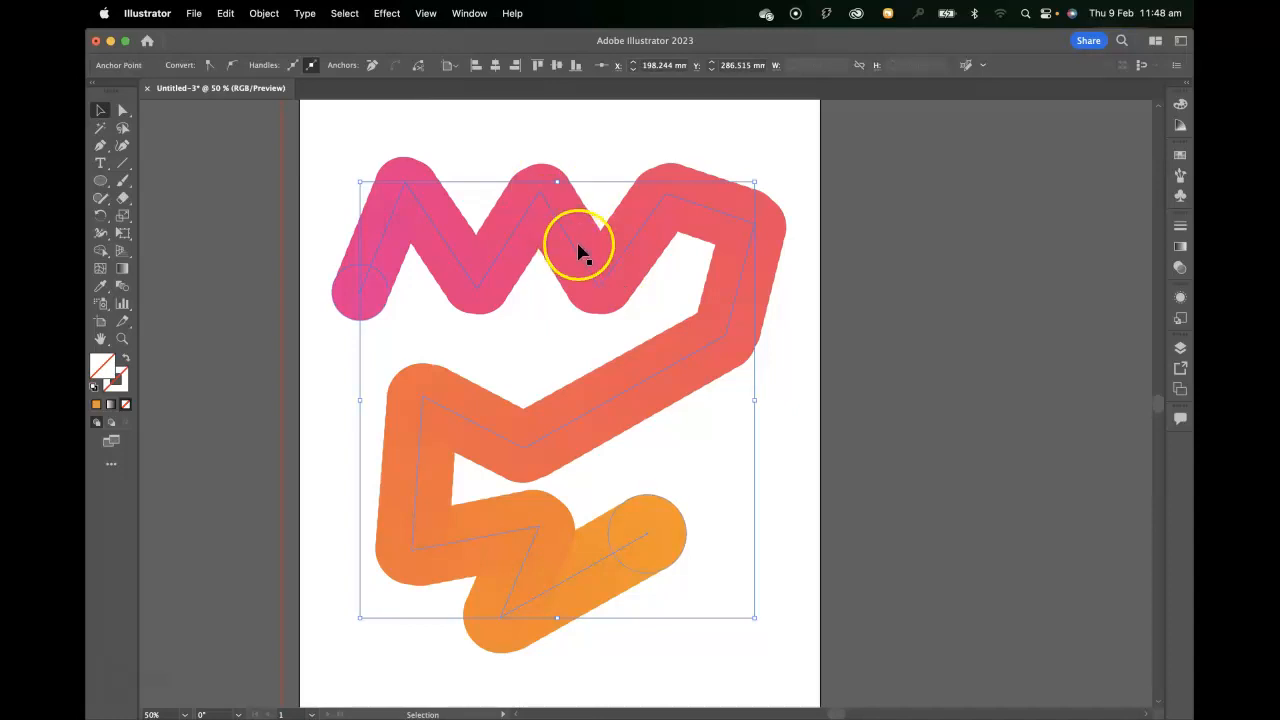
Step: Set the blend's spacing to Specified Steps with 300 steps, check the preview, apply it and deselect the blend
click(122, 287)
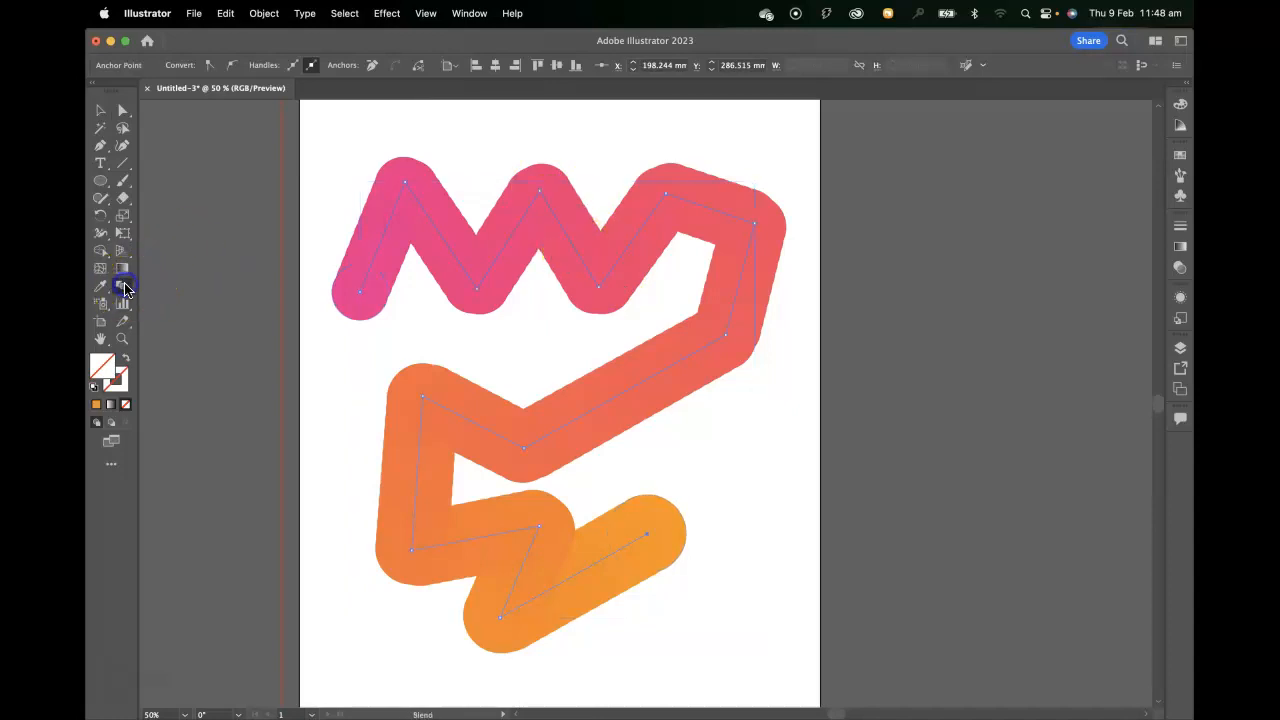
double_click(122, 287)
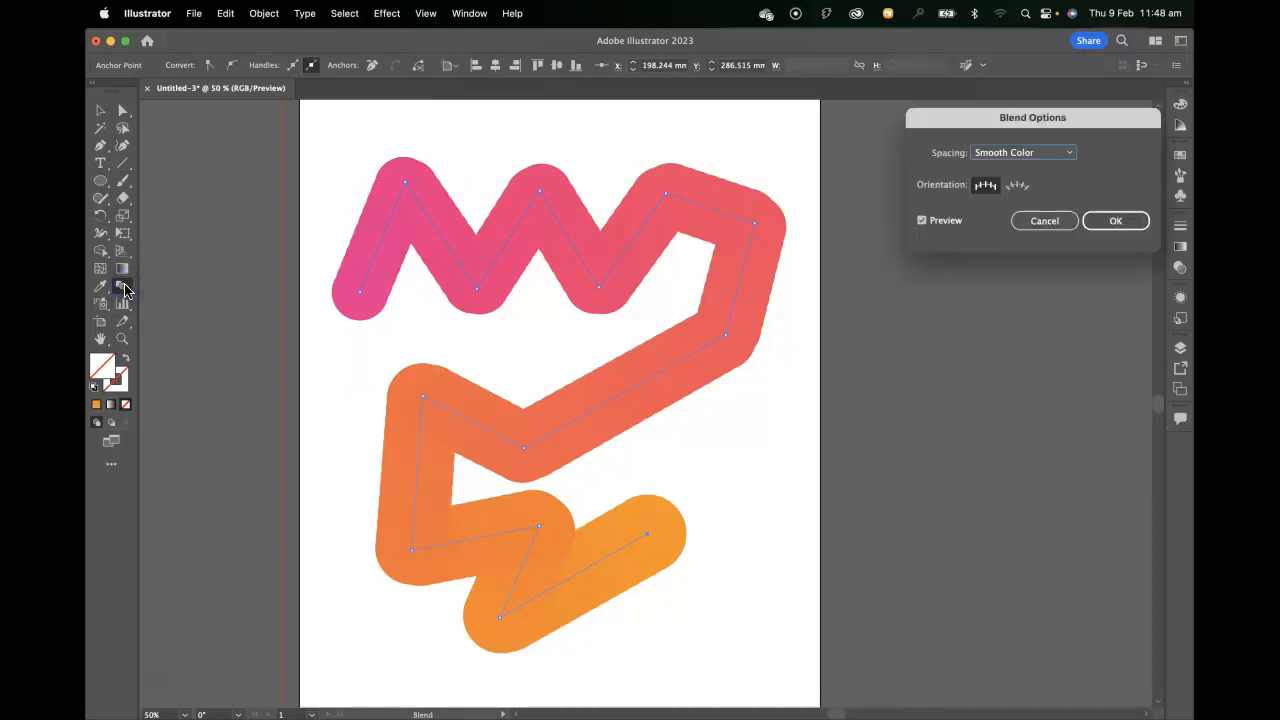
click(1040, 153)
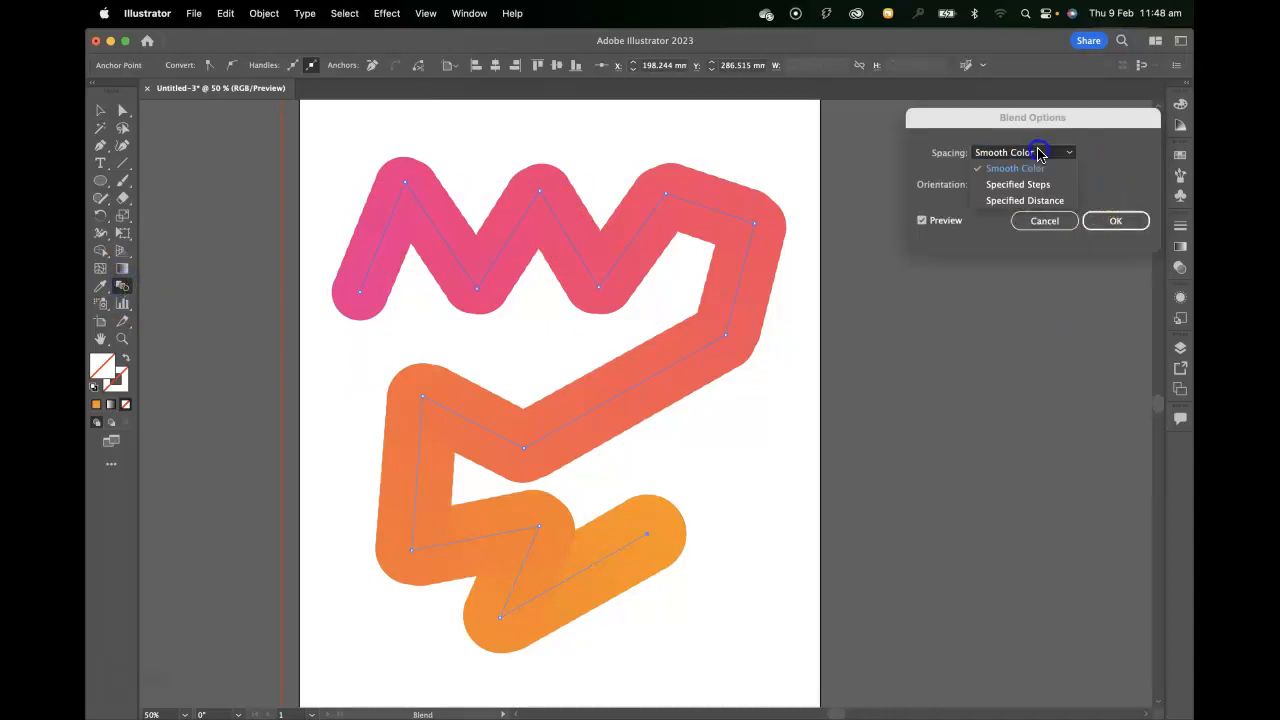
click(1017, 185)
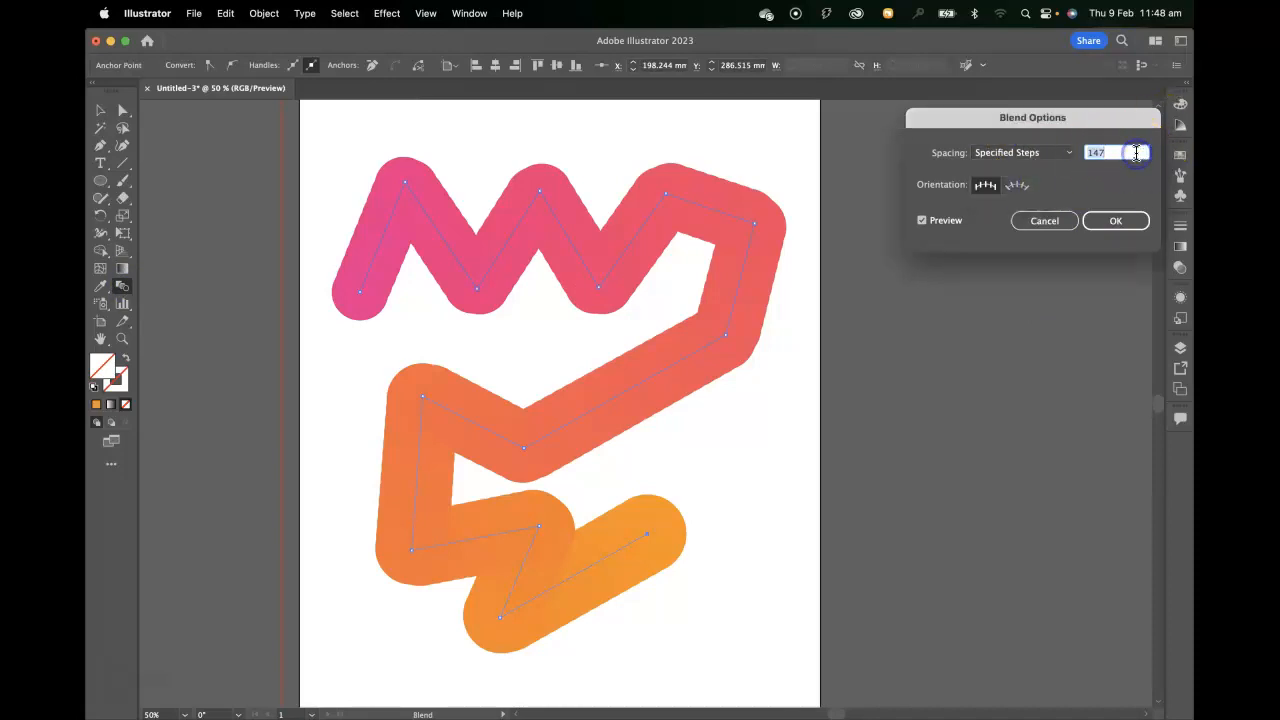
text(300)
click(921, 220)
click(921, 221)
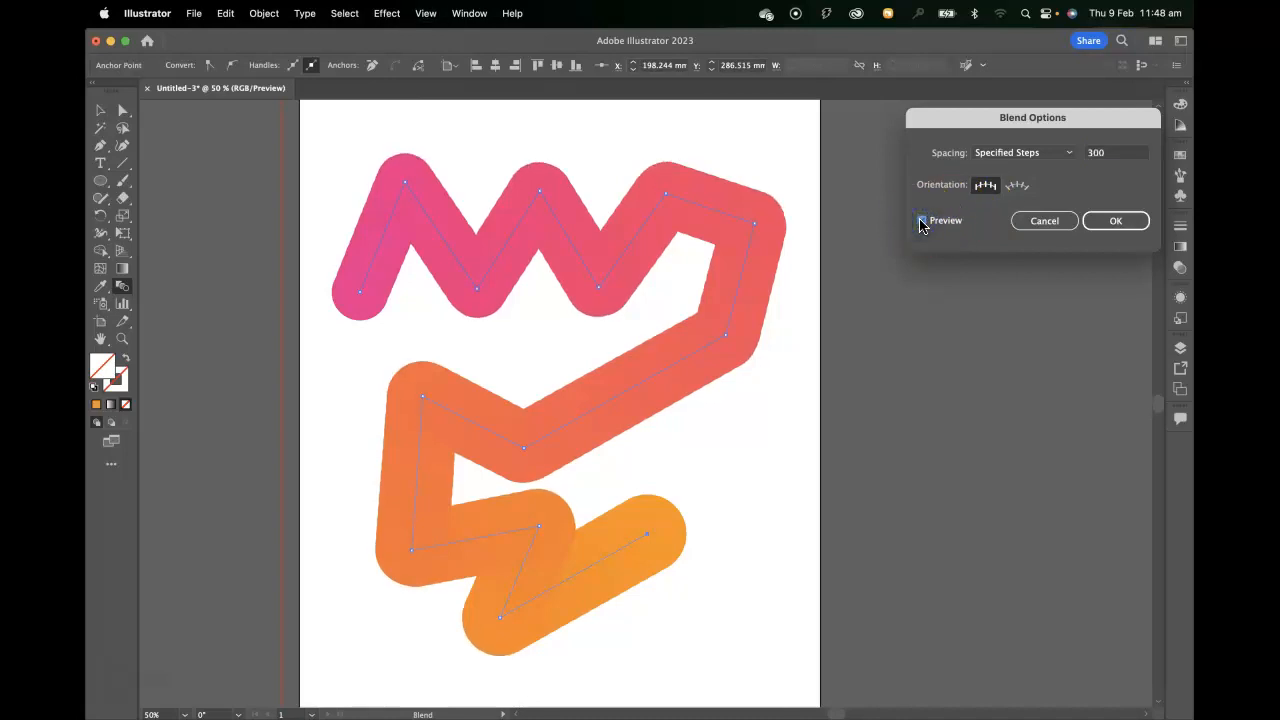
click(1123, 218)
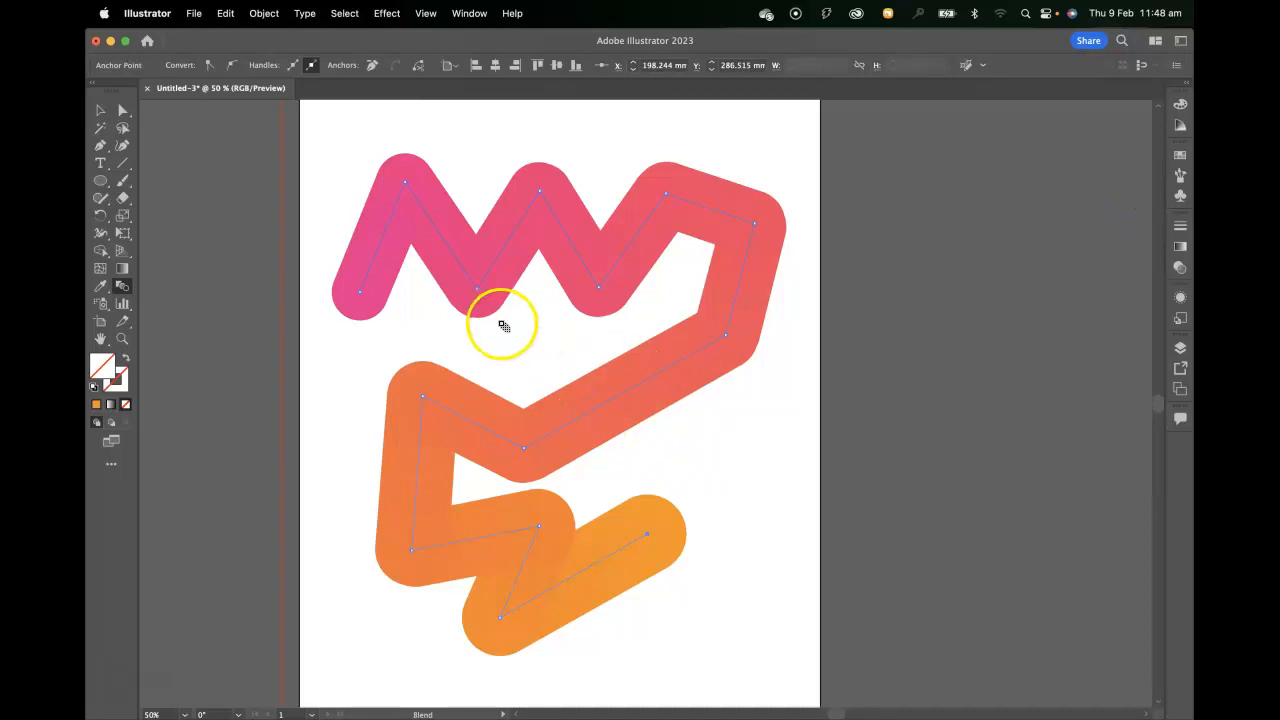
click(100, 110)
drag(322, 264, 390, 278)
click(853, 457)
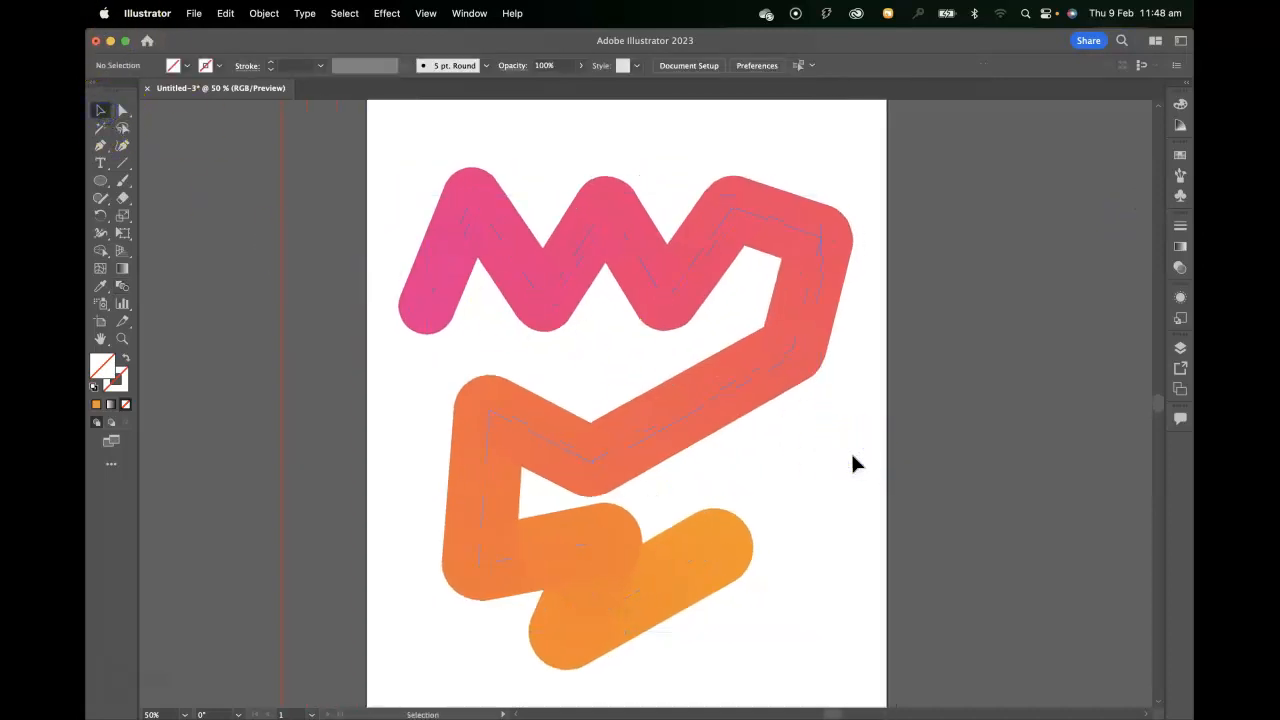